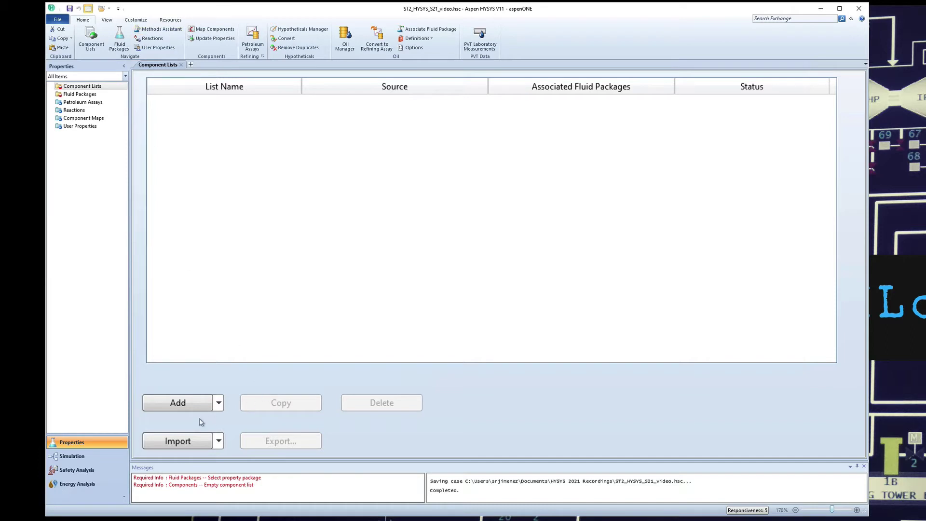
Create a new component list and add Hydrogen from the HYSYS databank.
left_click(76, 89)
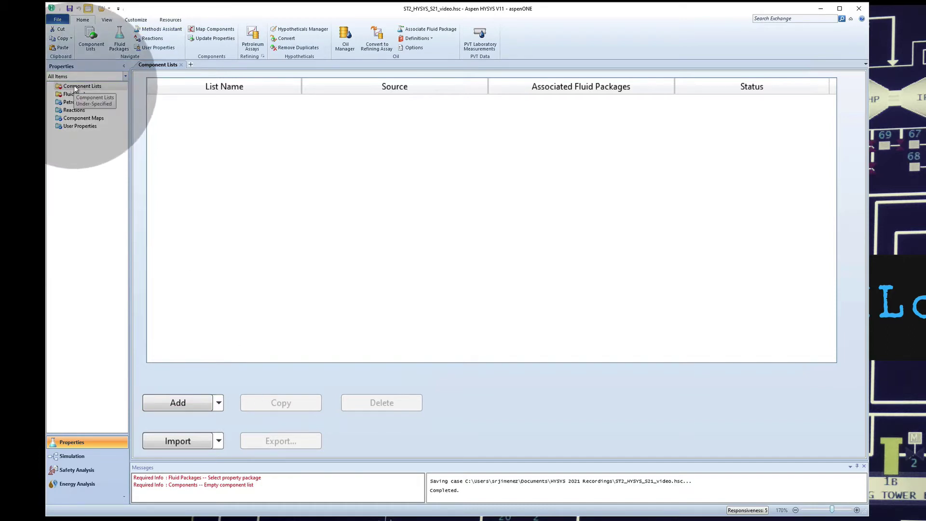
left_click(179, 403)
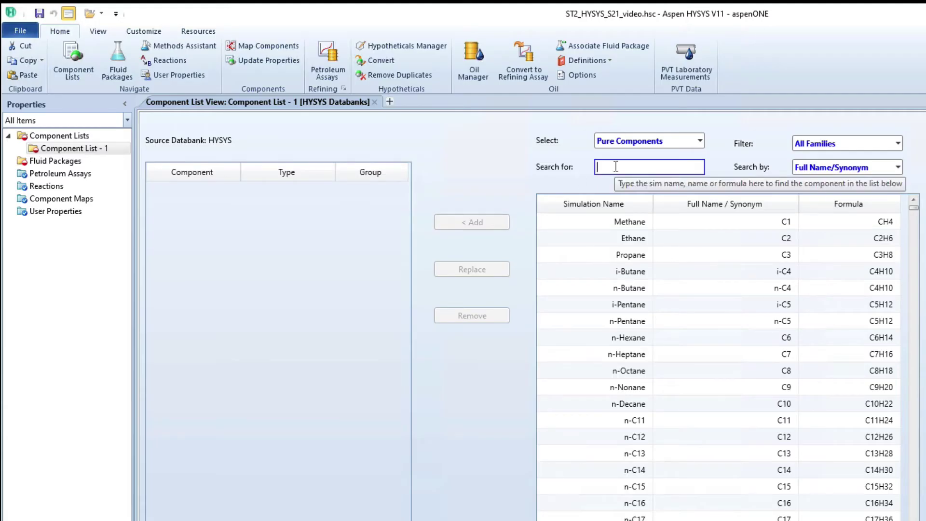
type("H")
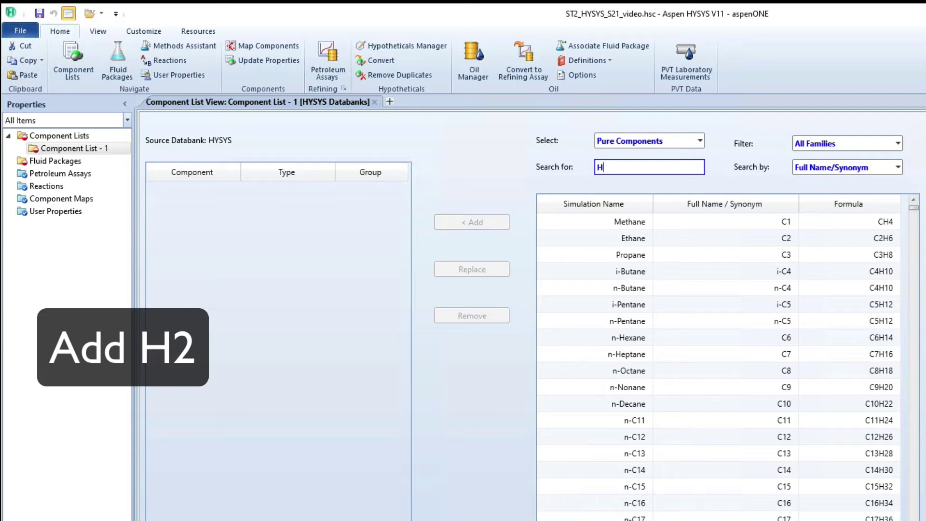
type("2")
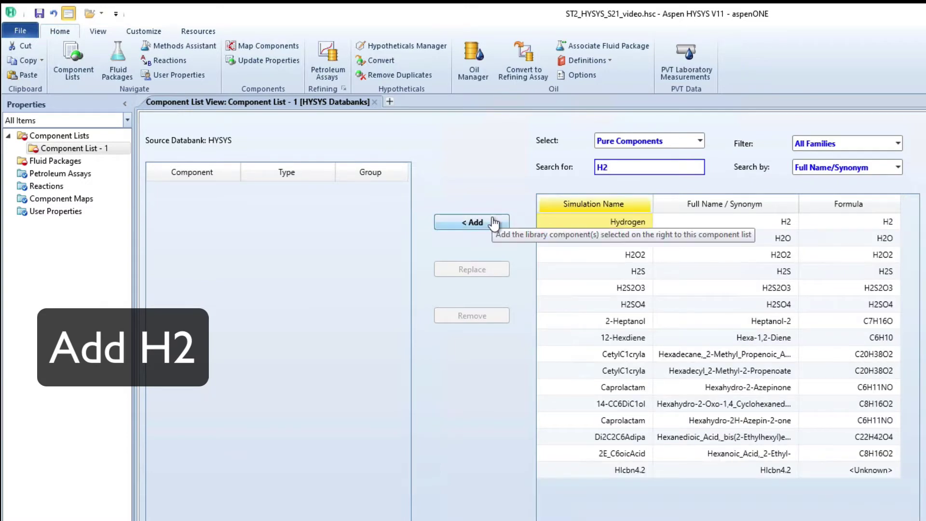
left_click(493, 222)
Add Methane to Component List - 1, then search the databank for Benzene.
double_click(614, 169)
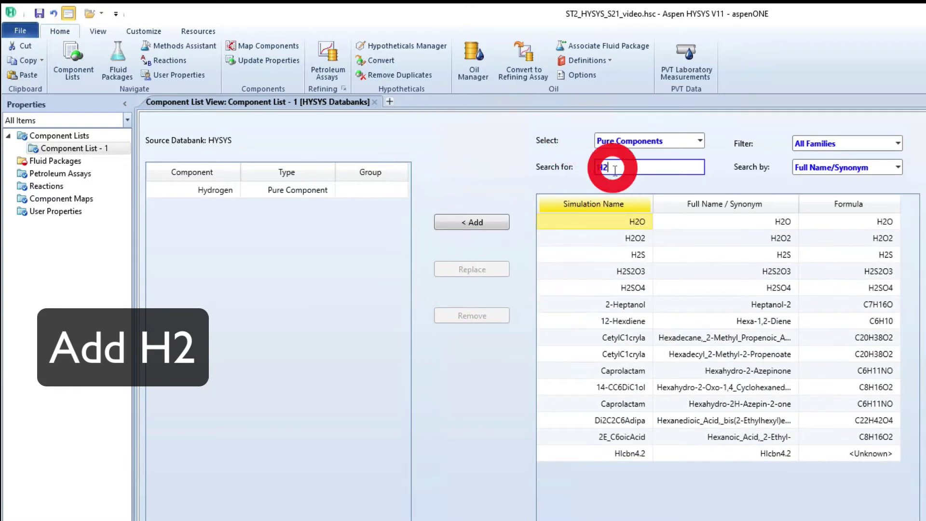
left_click(594, 167)
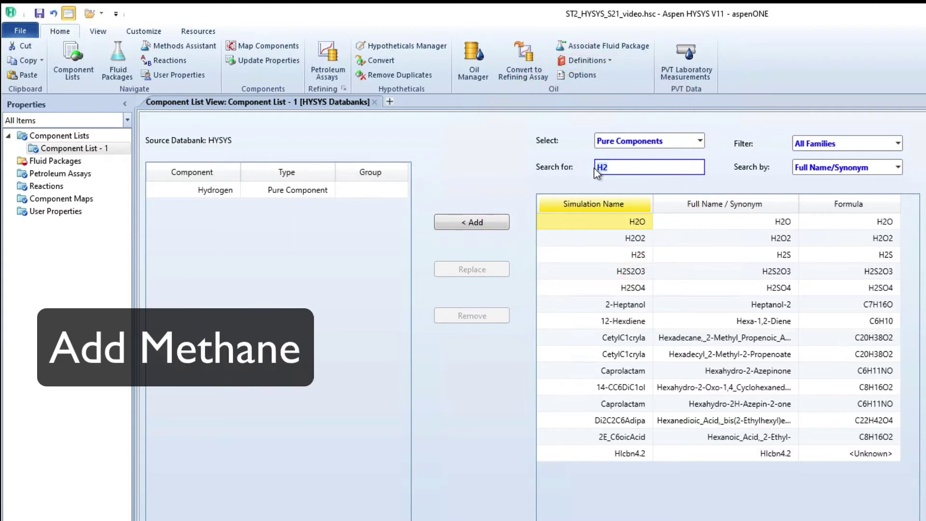
type("Metha")
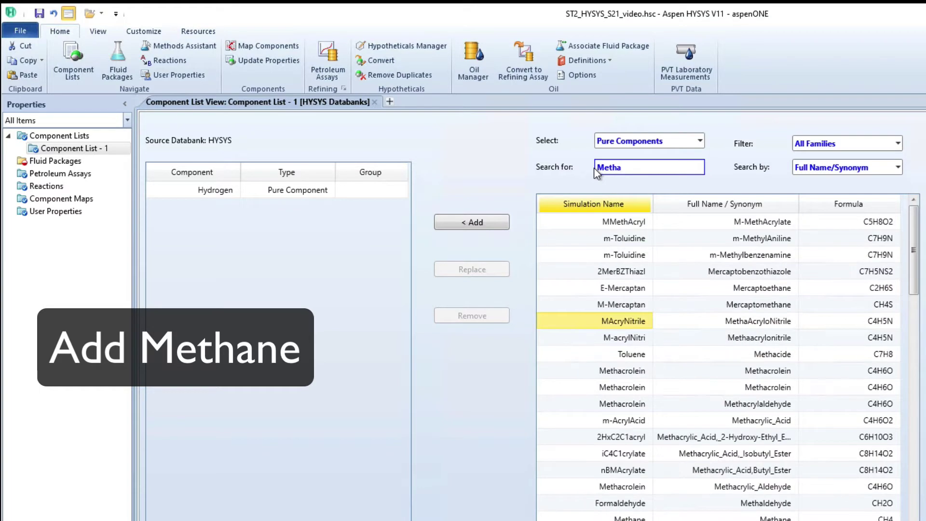
type("ne")
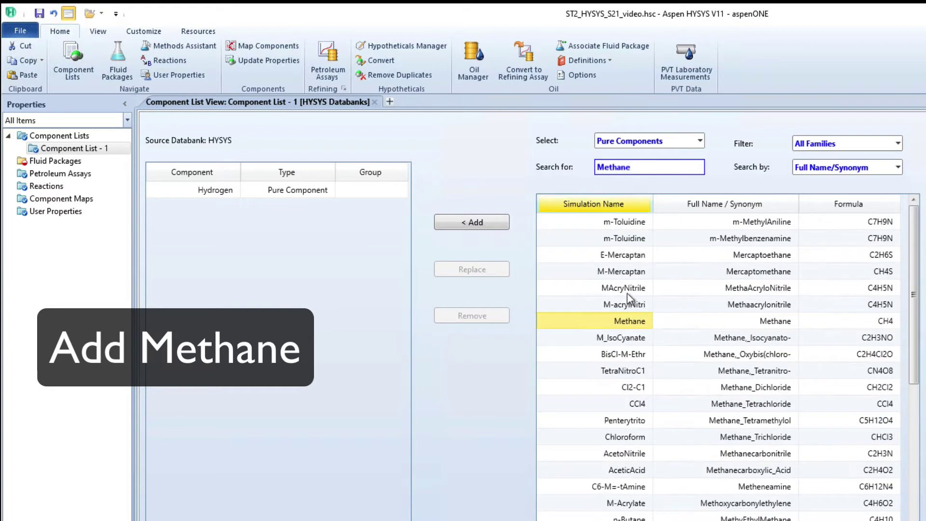
left_click(639, 324)
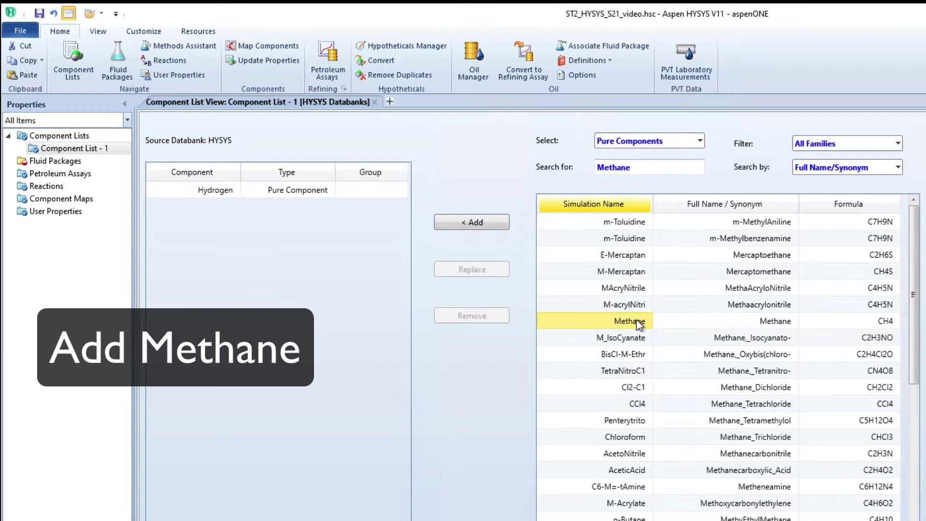
left_click(479, 223)
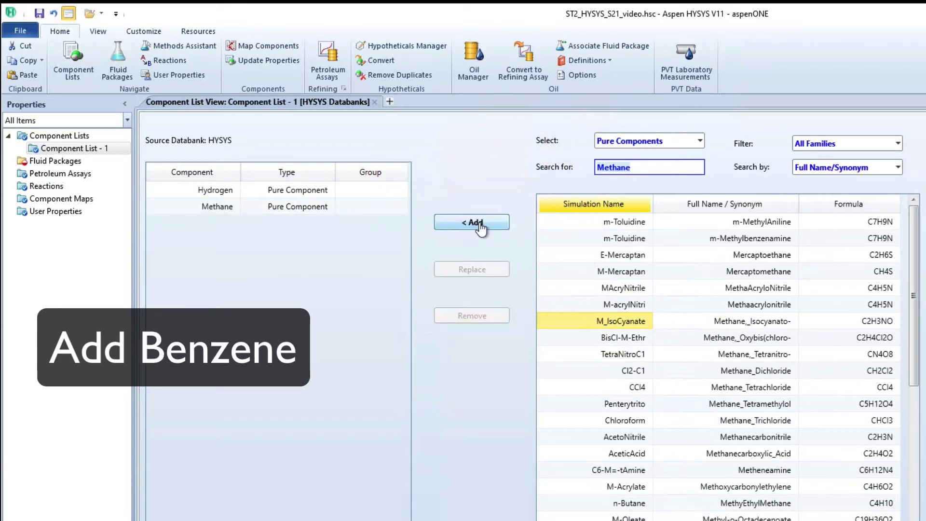
left_click(622, 168)
type("Benzene")
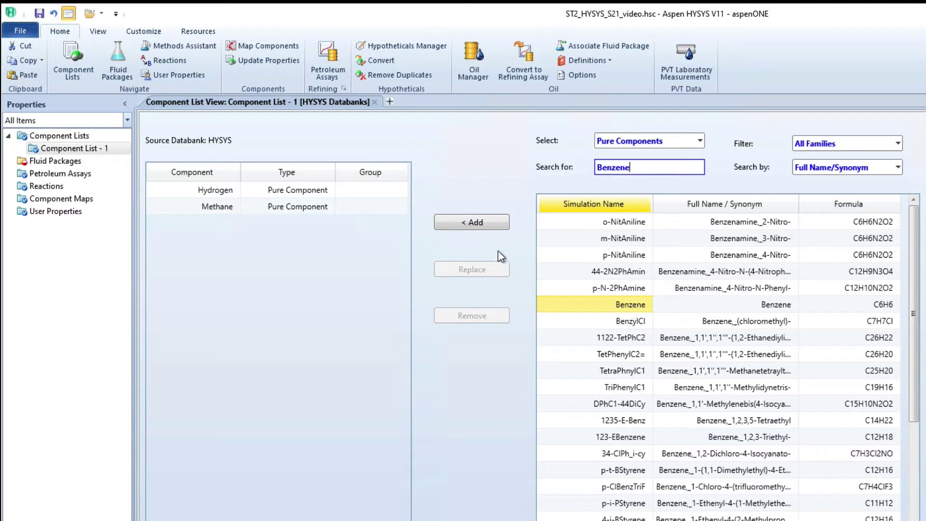
Add Benzene to the list, keeping search by Full Name/Synonym.
left_click(475, 223)
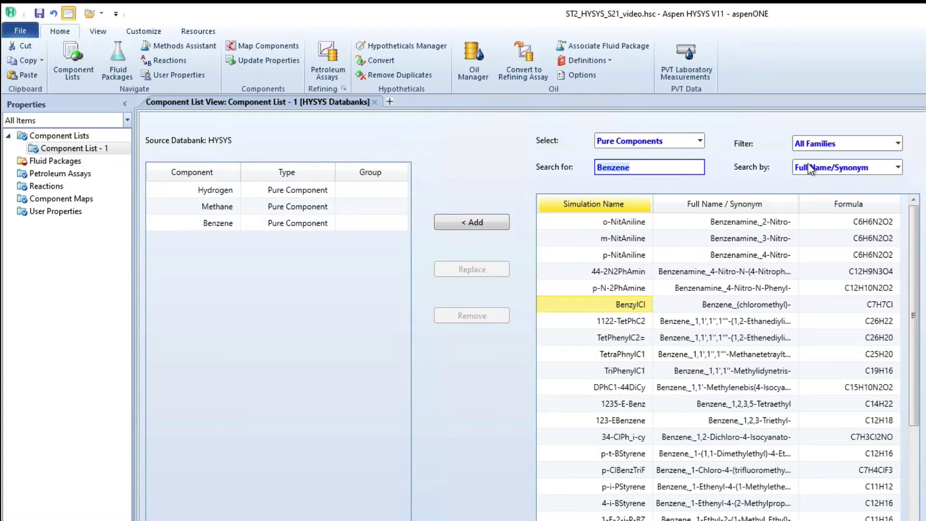
left_click(832, 168)
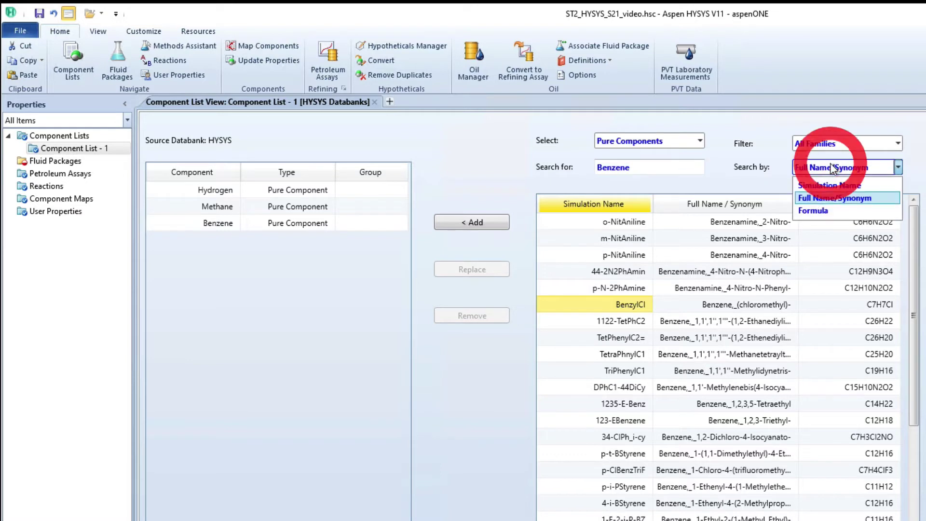
left_click(835, 197)
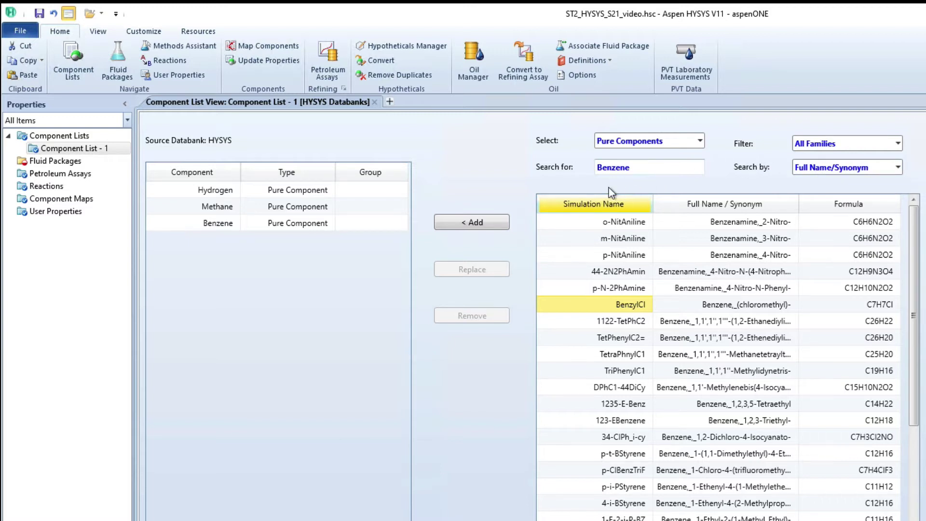
Search for Toluene and add it to the component list.
double_click(640, 169)
left_click(587, 167)
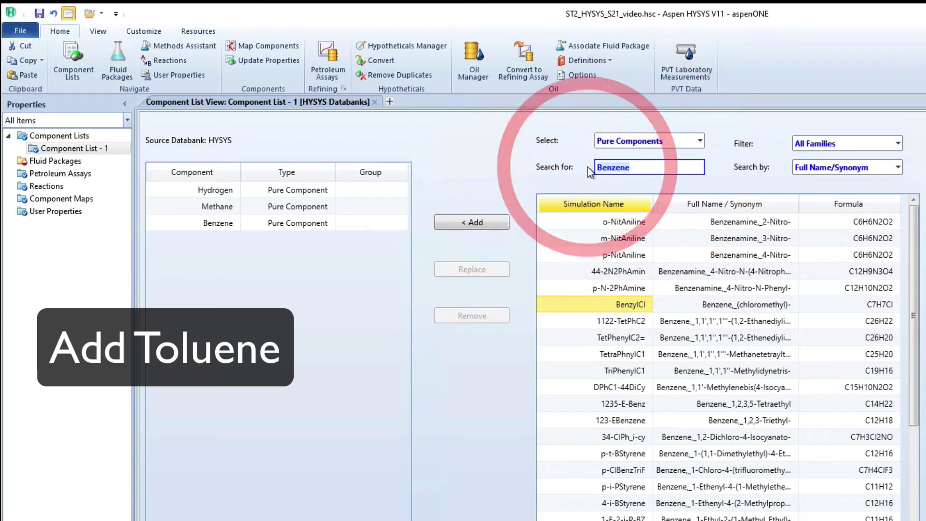
type("Toluene")
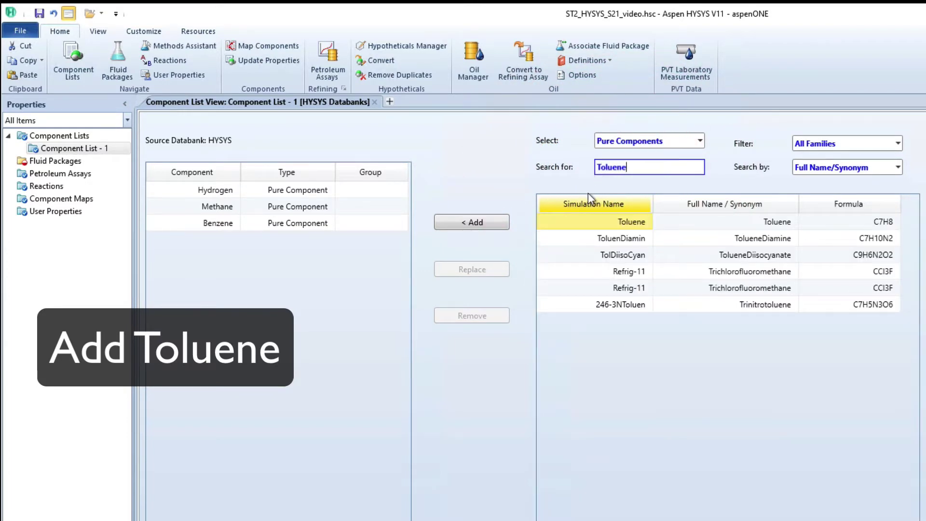
left_click(616, 221)
left_click(469, 222)
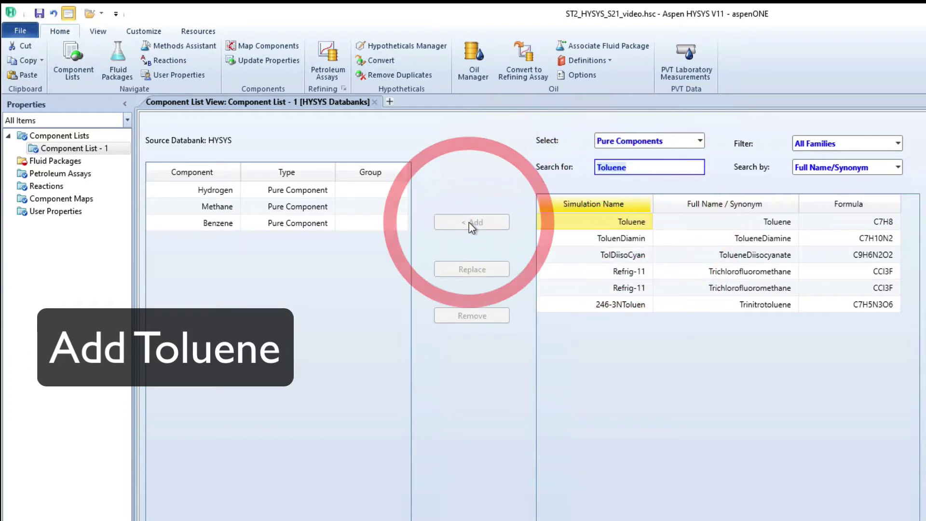
Search for Biphenyl and add BiPhenyl to the component list.
double_click(611, 167)
type("Bi")
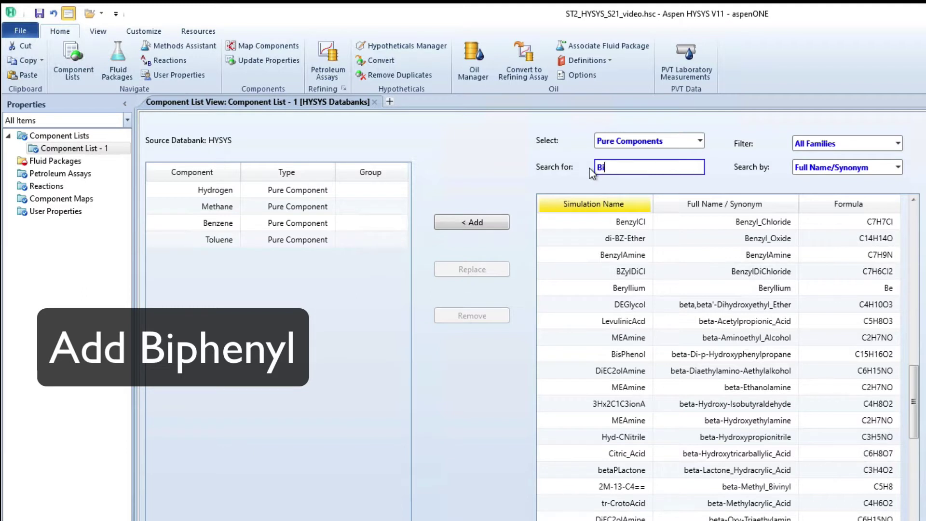
type("phenyl")
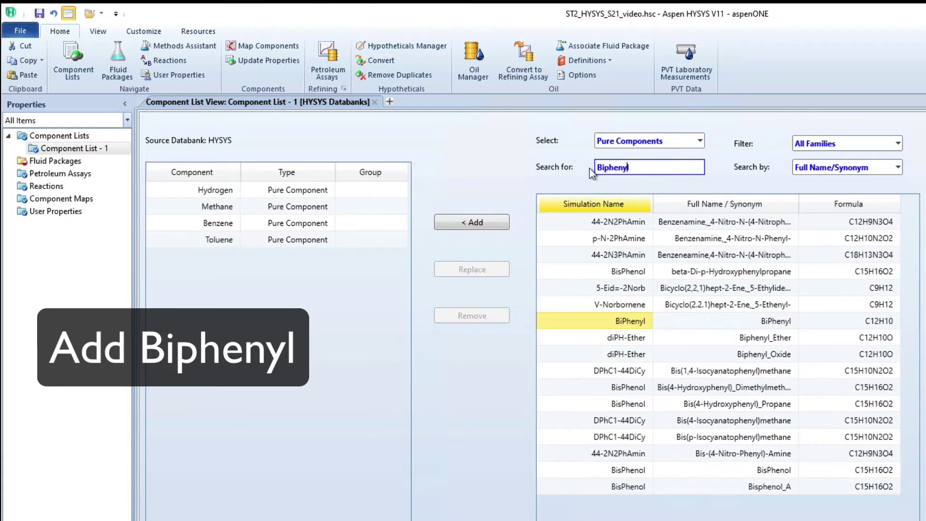
left_click(627, 304)
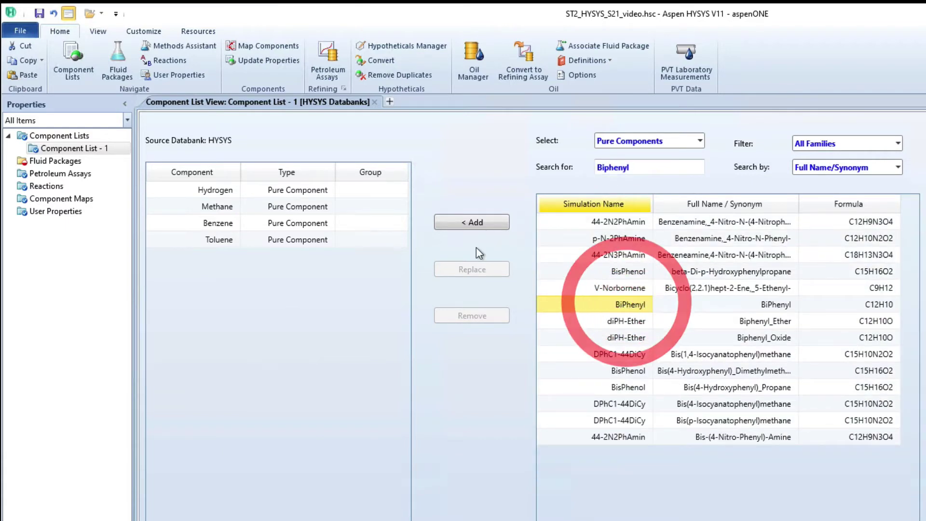
left_click(467, 223)
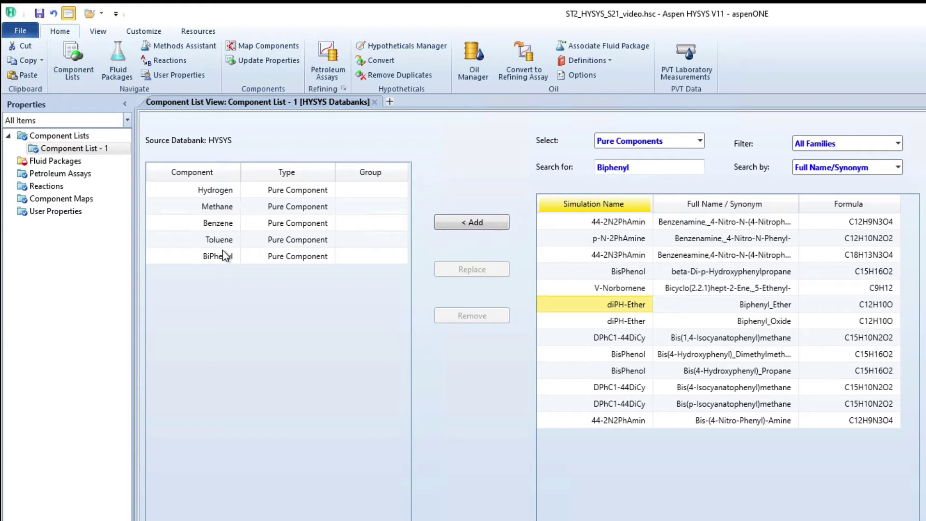
Save the case and create fluid package Basis-1 using the SRK property package.
left_click(39, 14)
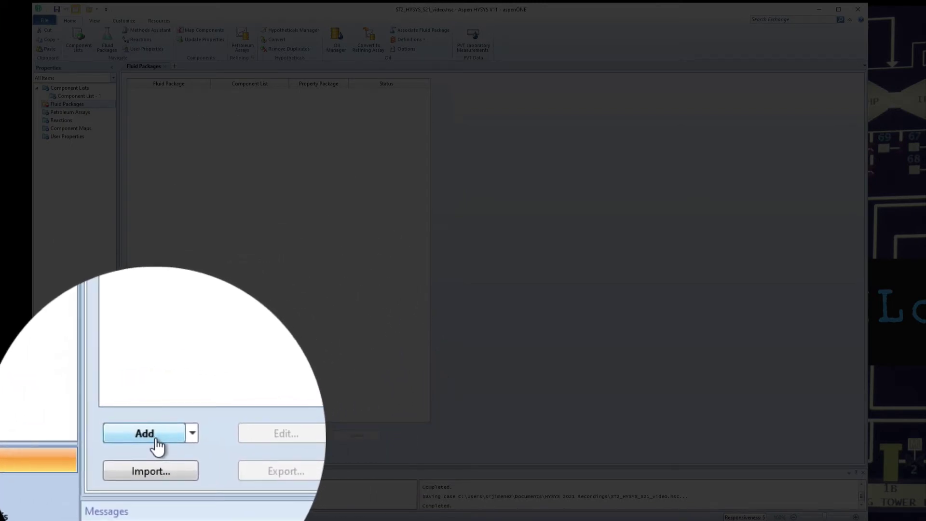
left_click(157, 443)
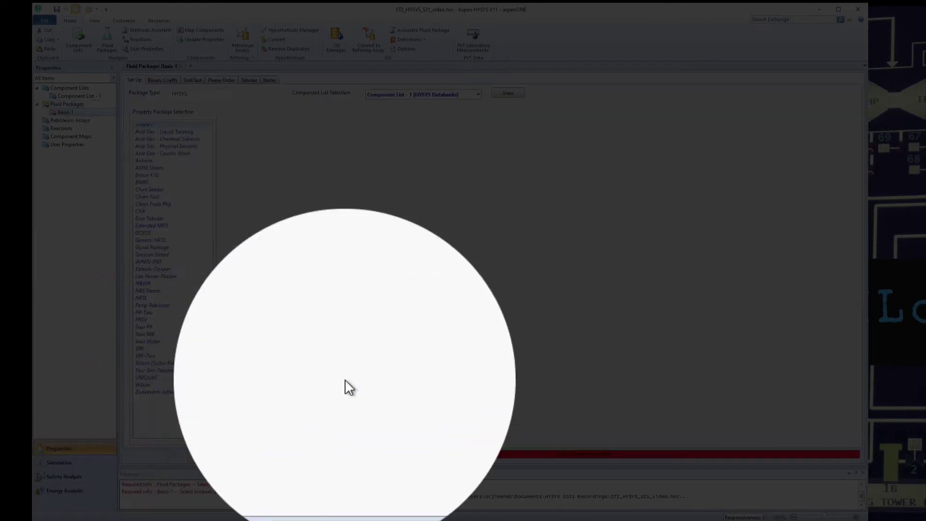
left_click(145, 352)
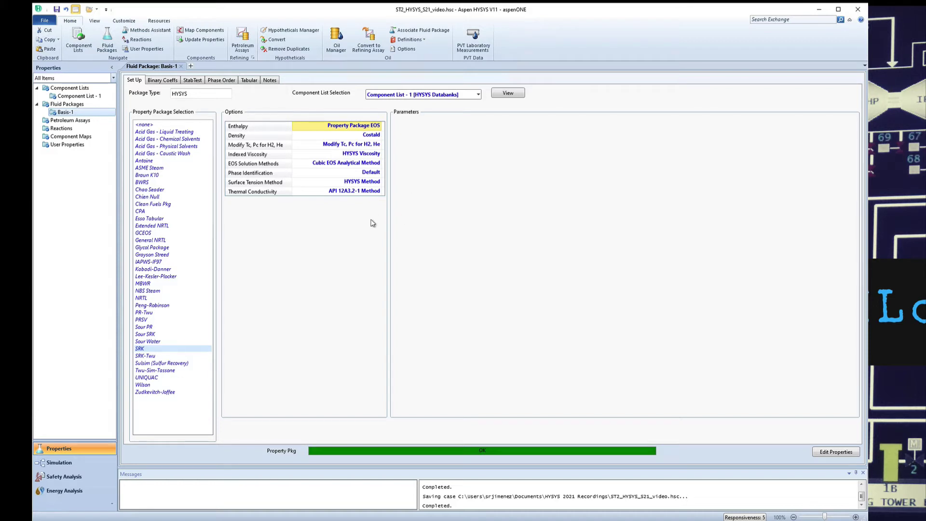
Save the case and create a new reaction set, Set-1.
left_click(57, 10)
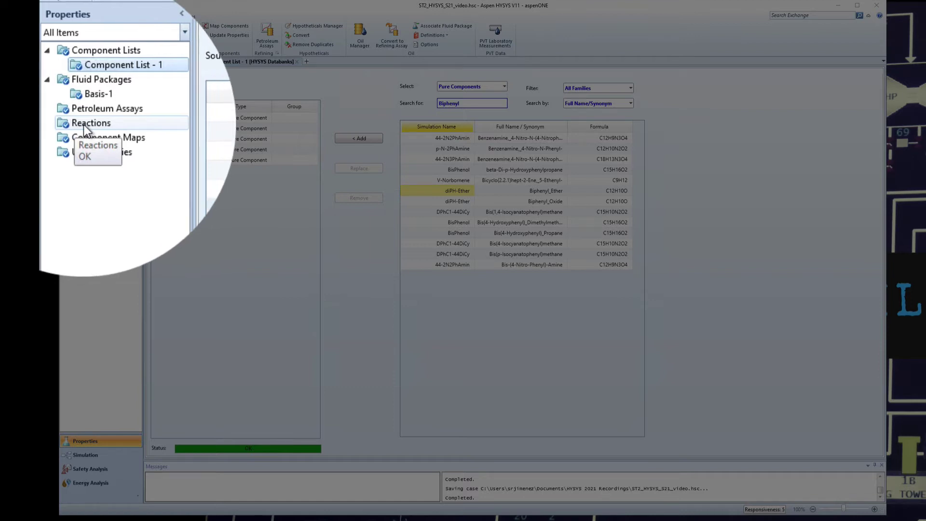
left_click(85, 125)
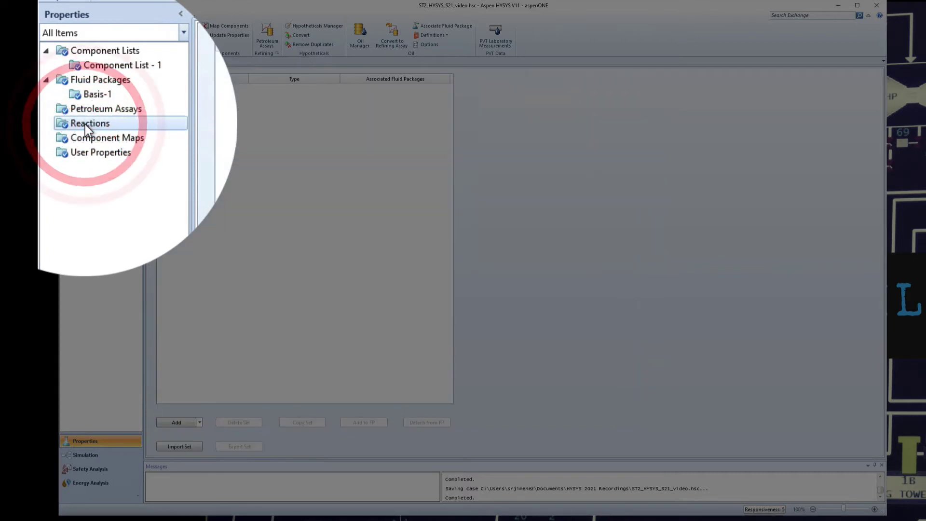
left_click(177, 427)
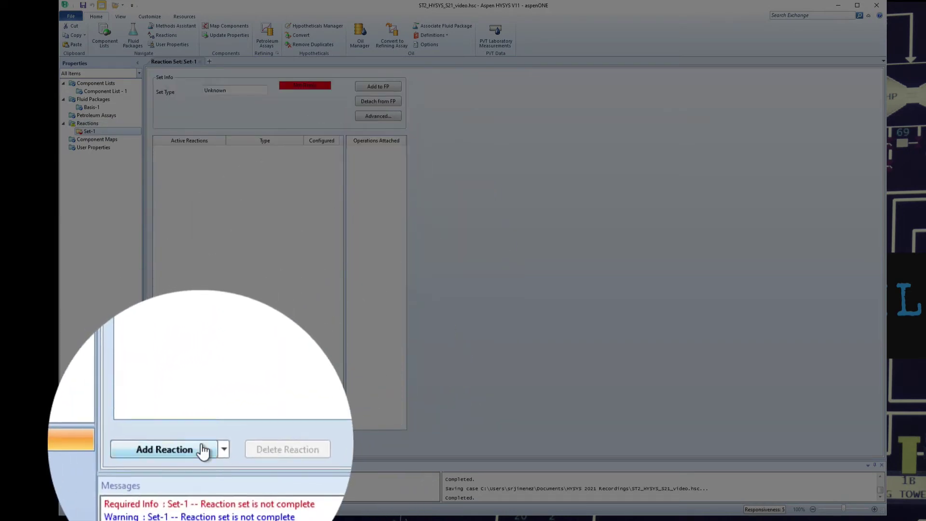
Add two conversion reactions, Rxn-1 and Rxn-2, to Set-1.
left_click(195, 447)
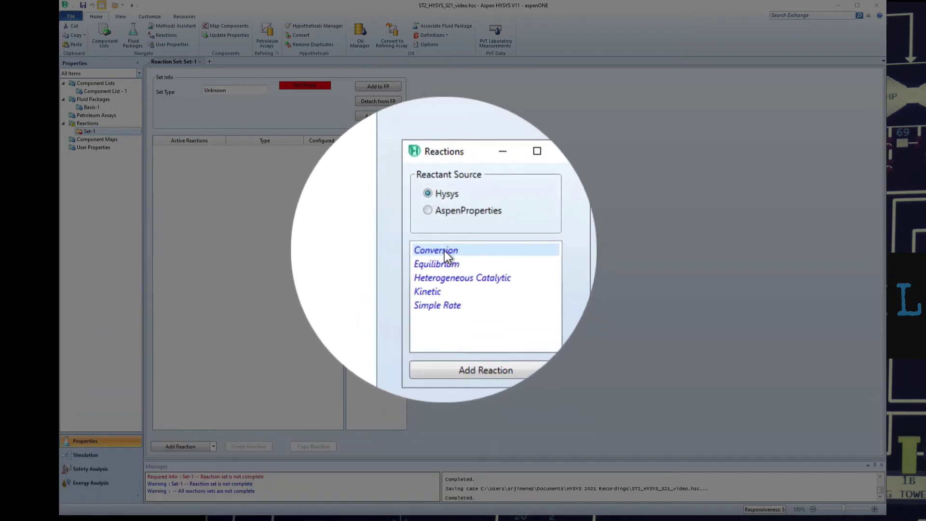
left_click(445, 250)
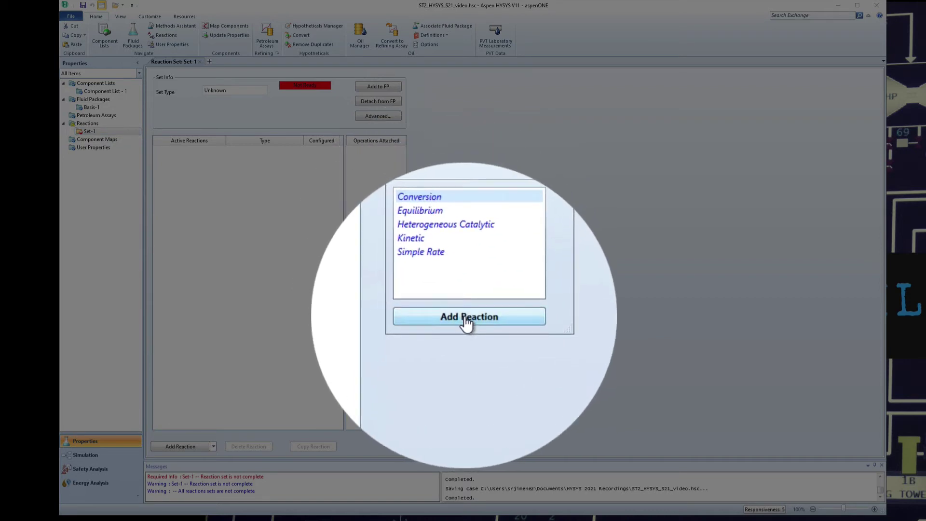
left_click(466, 318)
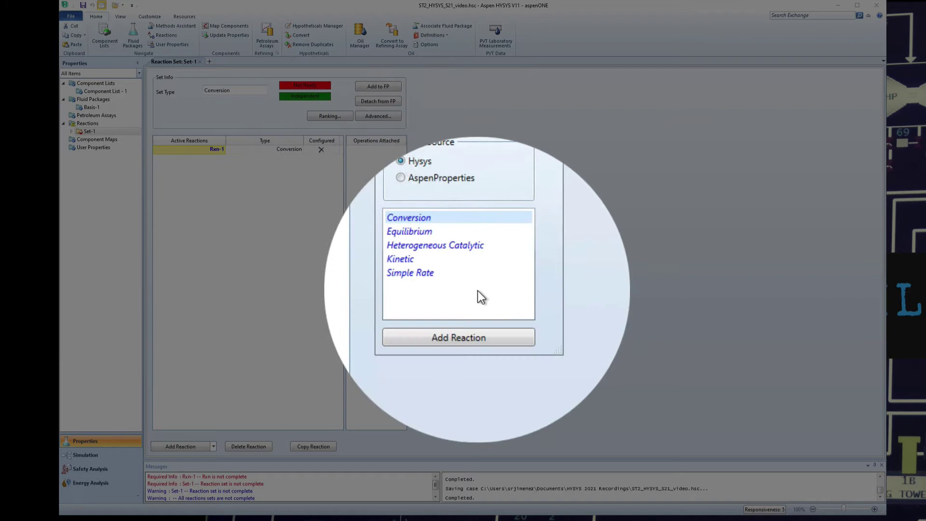
left_click(479, 321)
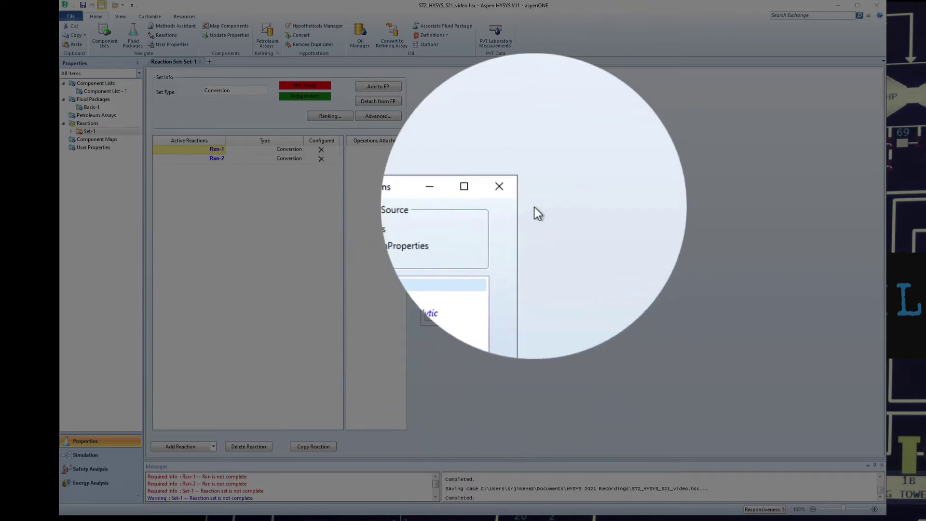
left_click(516, 196)
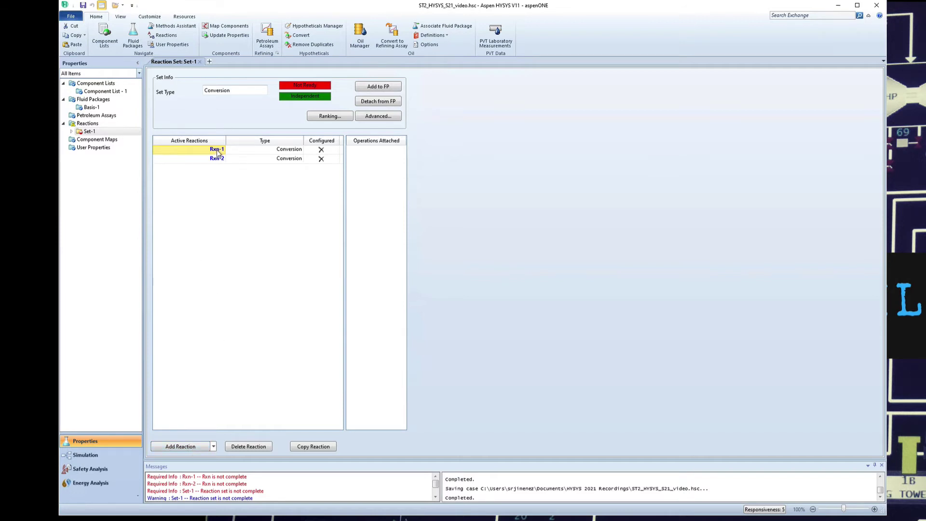
Add Toluene, Hydrogen, Benzene and Methane as Rxn-1's components.
double_click(216, 150)
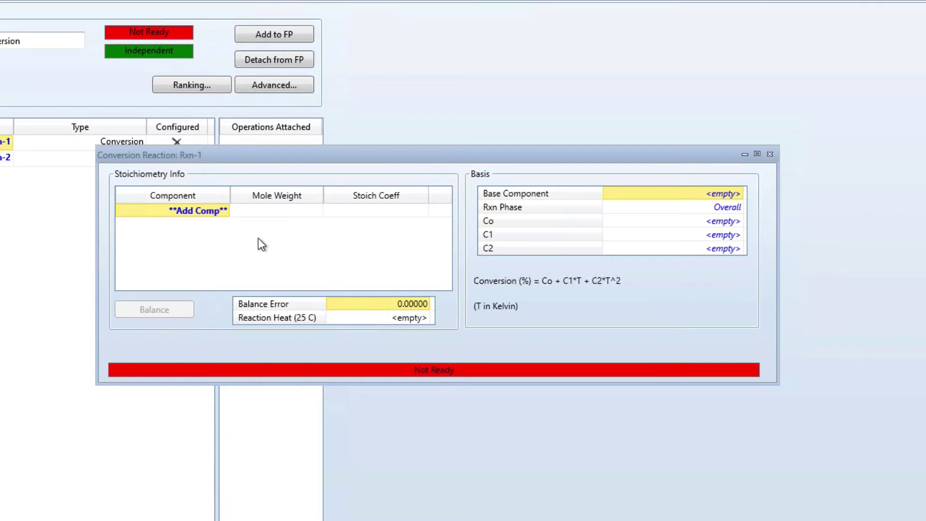
left_click(225, 212)
left_click(224, 211)
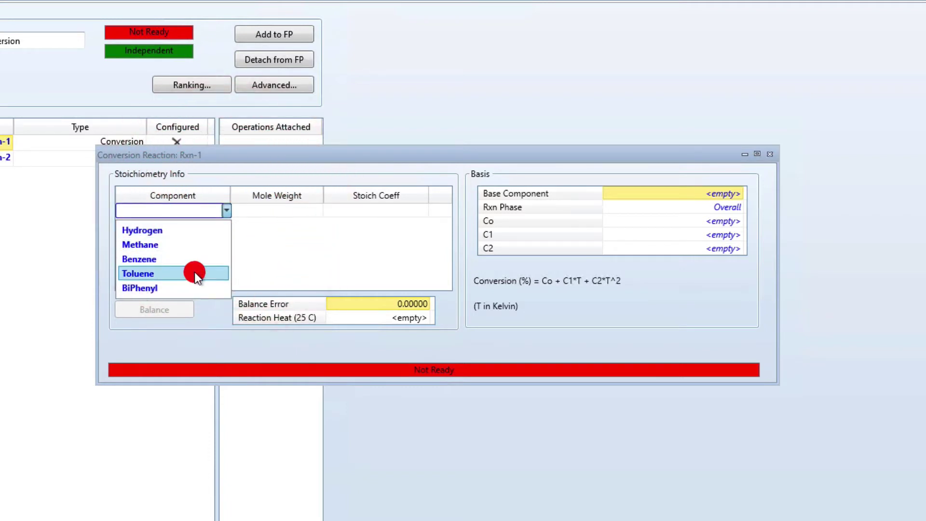
left_click(195, 273)
left_click(224, 223)
left_click(225, 224)
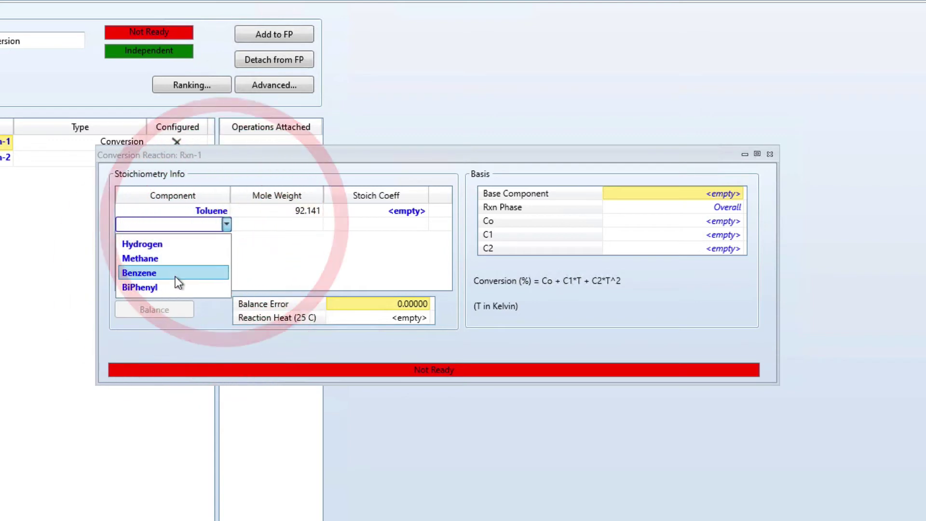
left_click(174, 245)
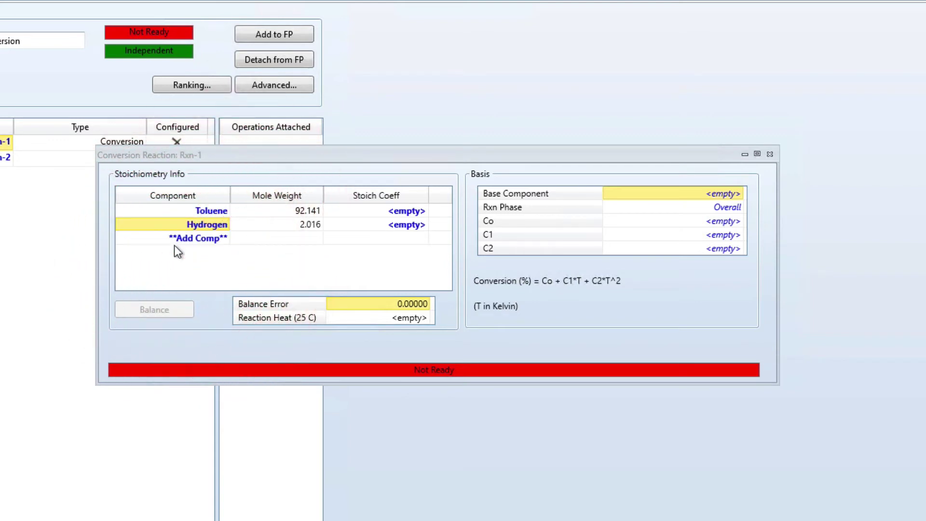
left_click(226, 238)
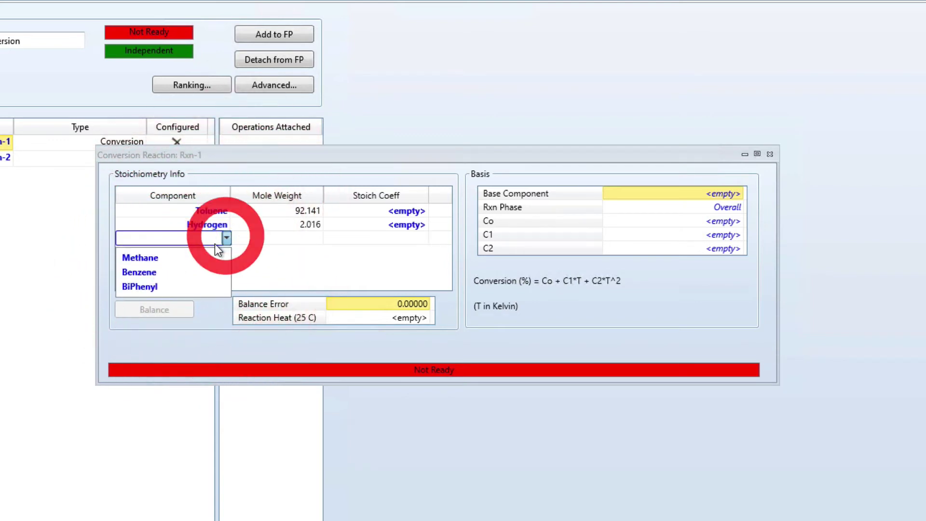
left_click(190, 273)
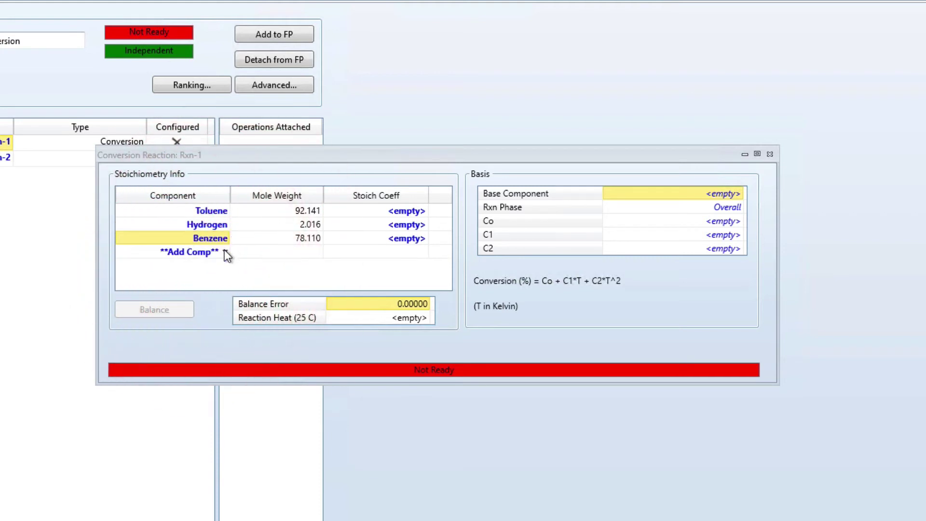
left_click(224, 250)
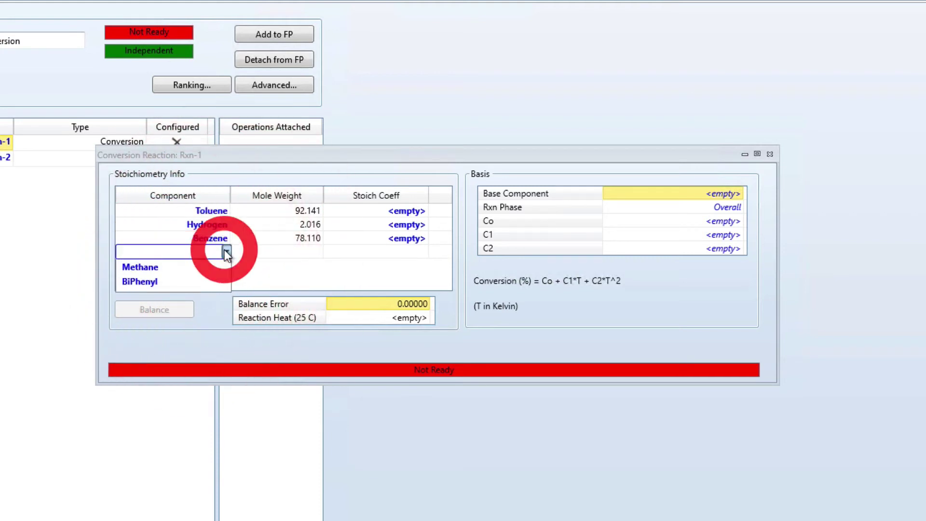
left_click(191, 270)
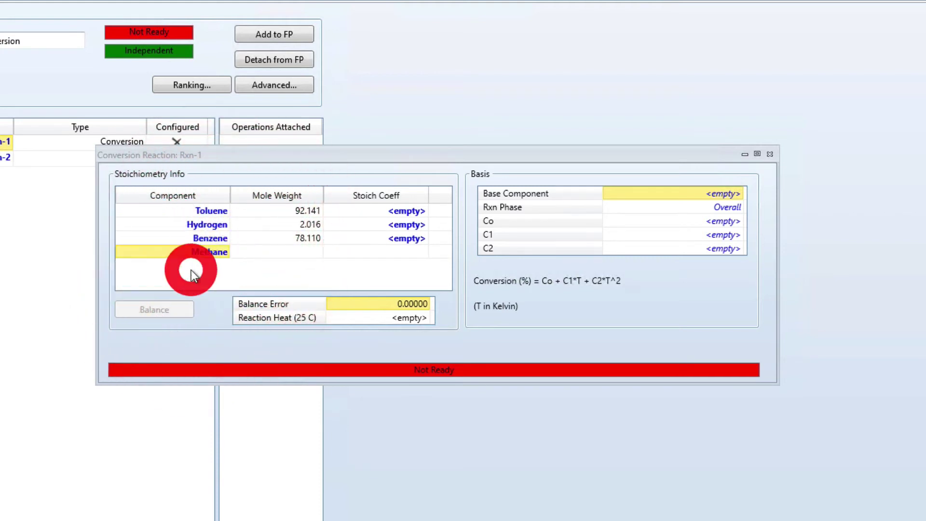
Enter Rxn-1 stoichiometric coefficients -1, -1, 1, 1 for Toluene, Hydrogen, Benzene, Methane.
left_click(406, 211)
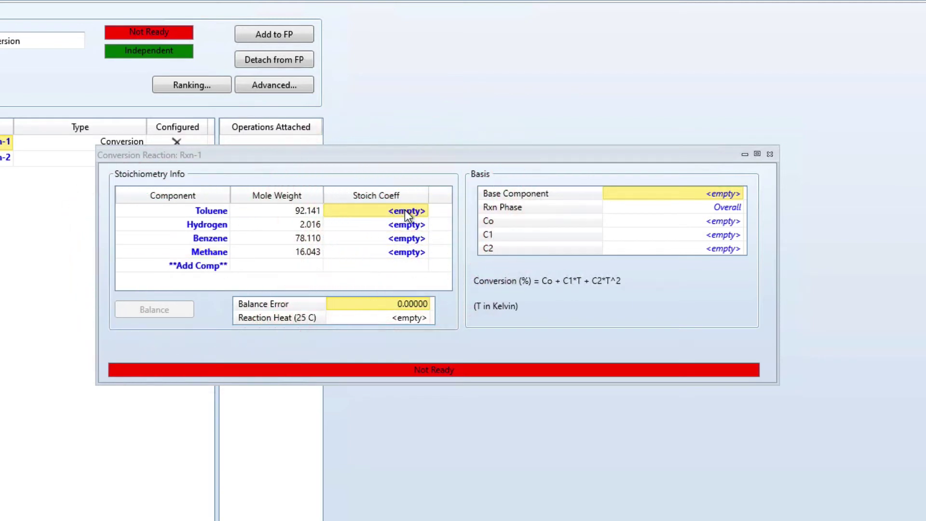
type("-")
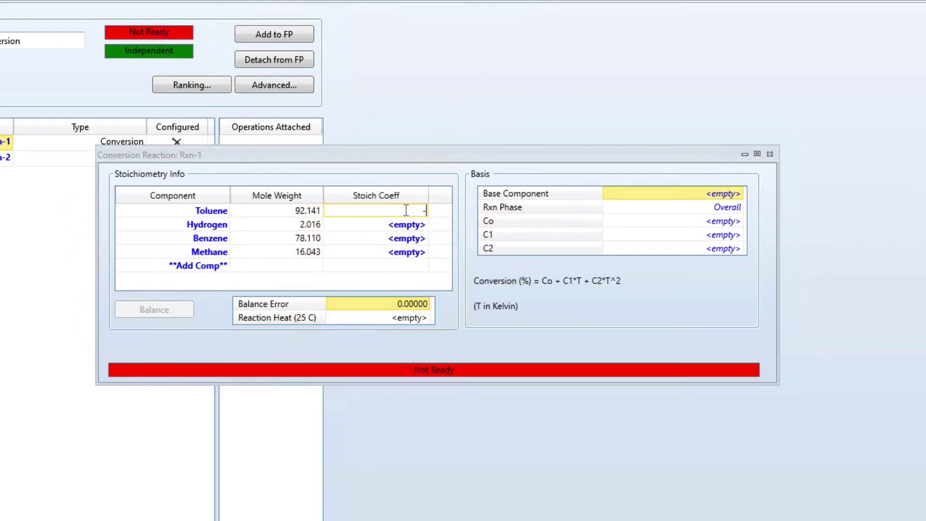
type("1")
key("Return")
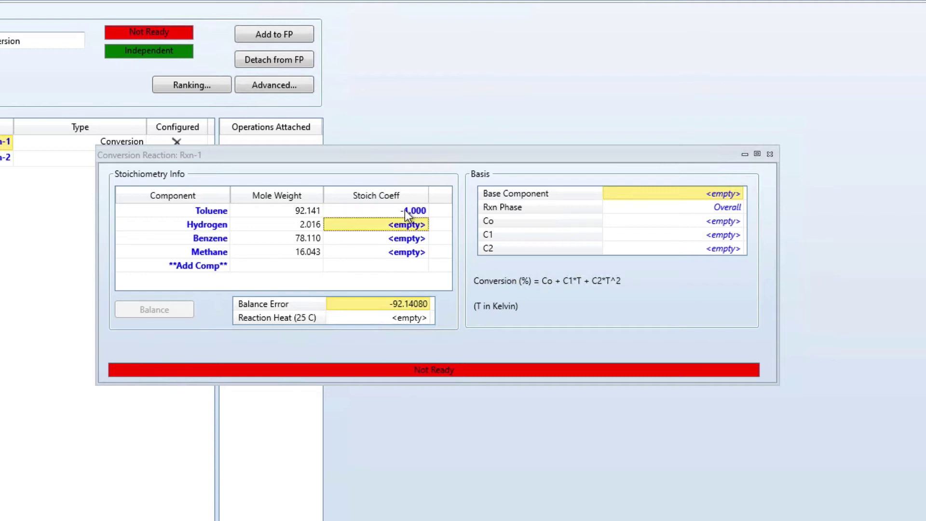
type("-1")
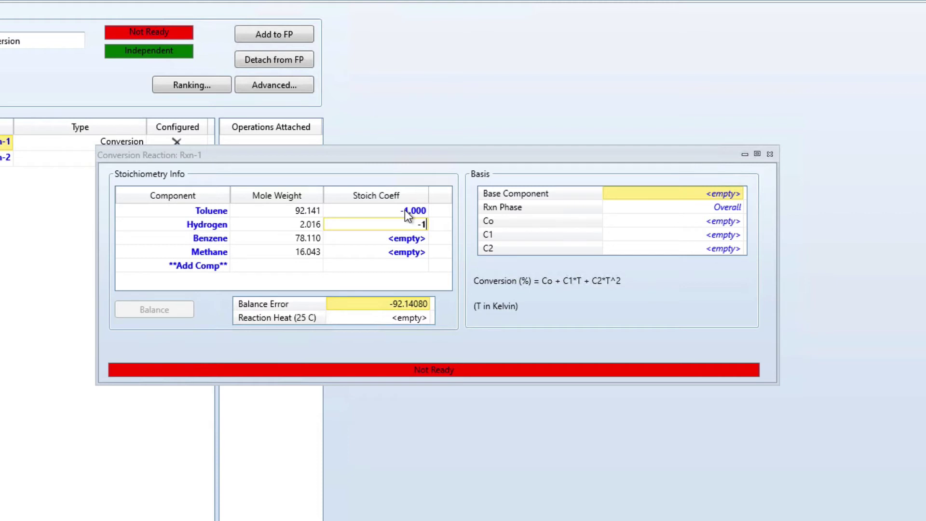
key("Return")
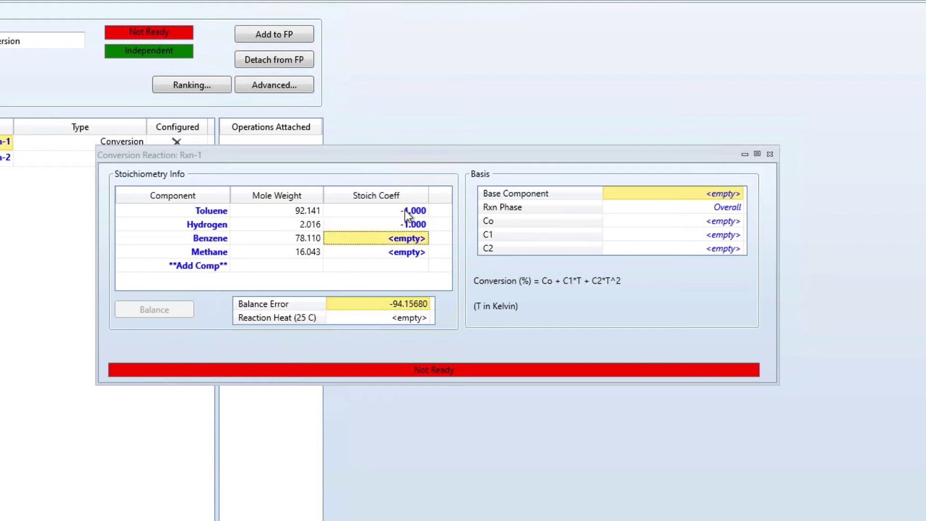
type("1")
key("Return")
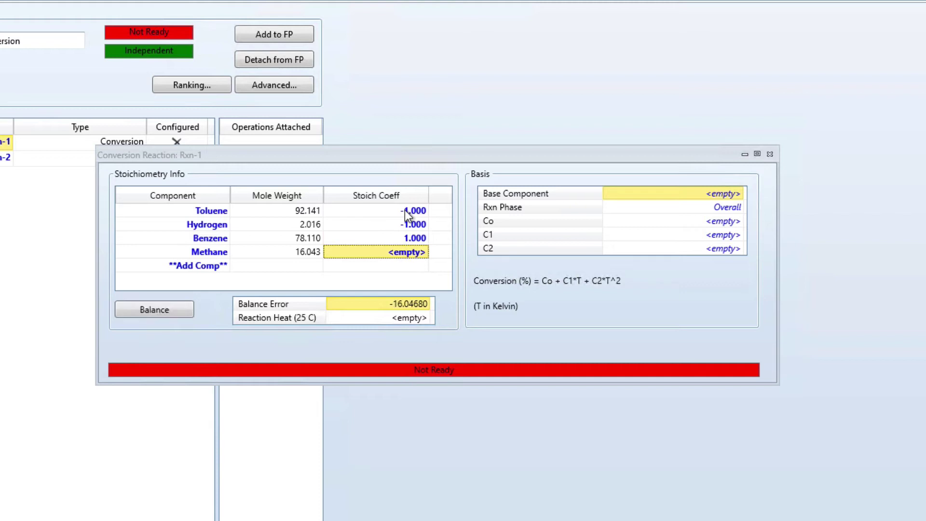
type("1")
key("Return")
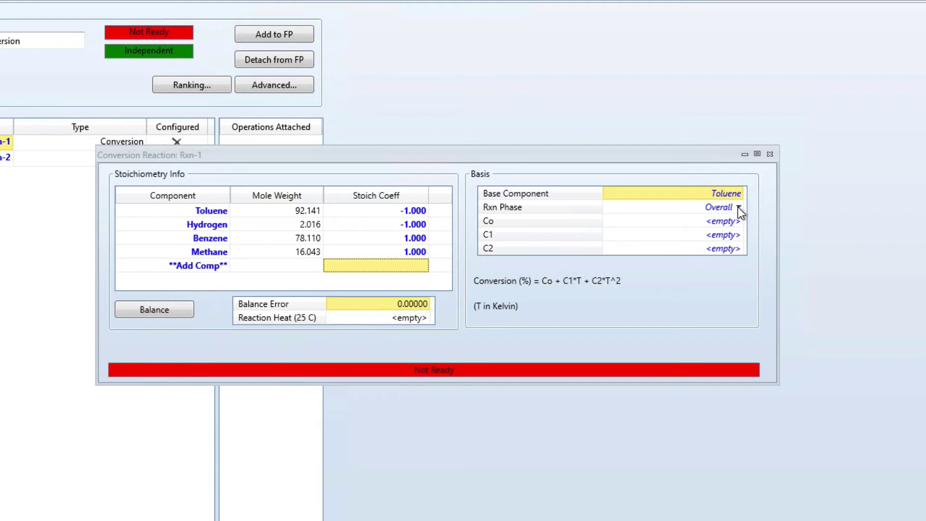
left_click(738, 207)
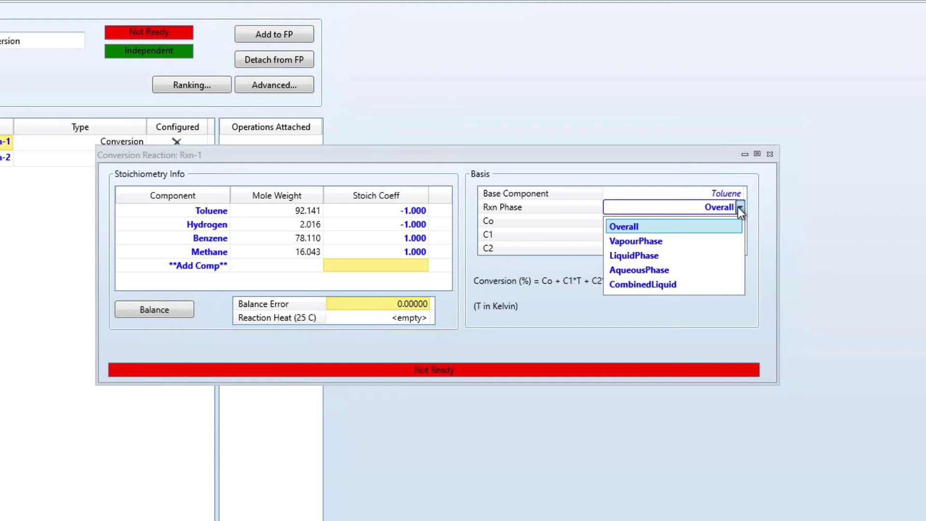
left_click(754, 208)
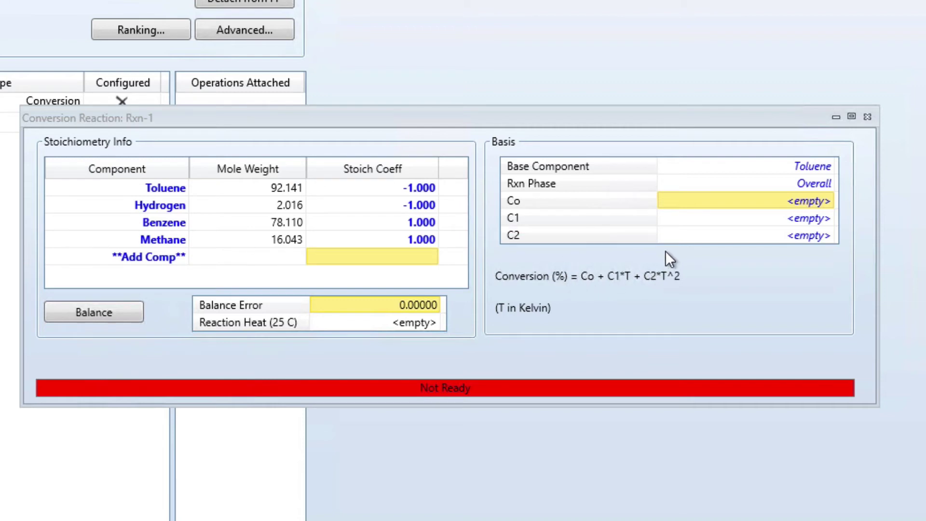
Enter 75 as Rxn-1's conversion constant Co in the Basis table.
left_click(792, 200)
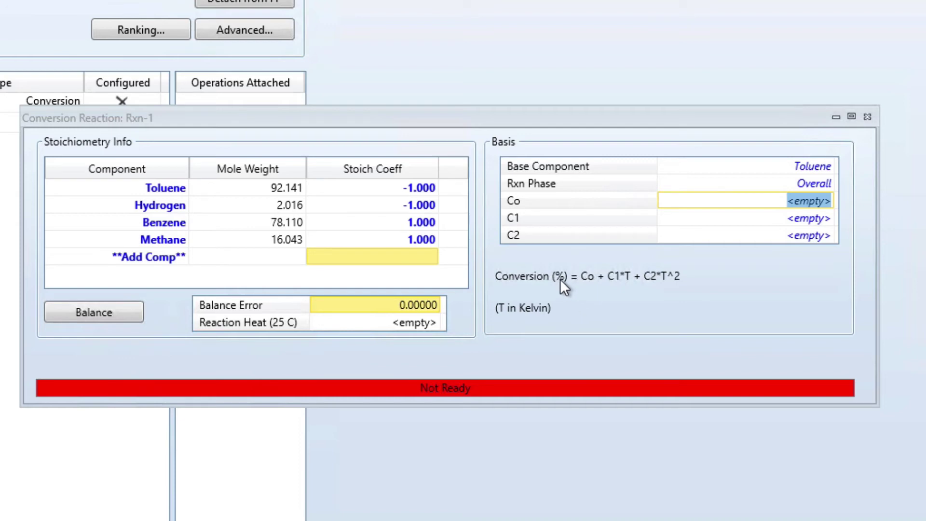
type("75")
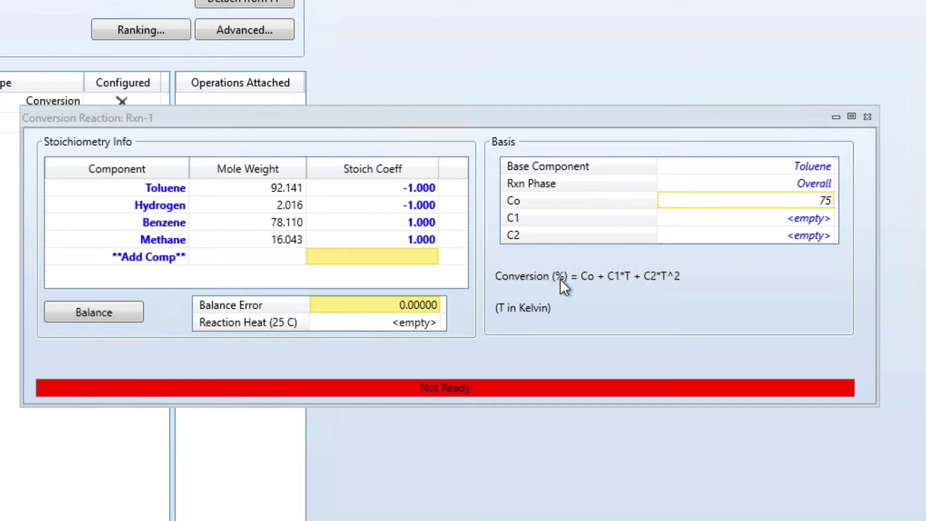
key("Return")
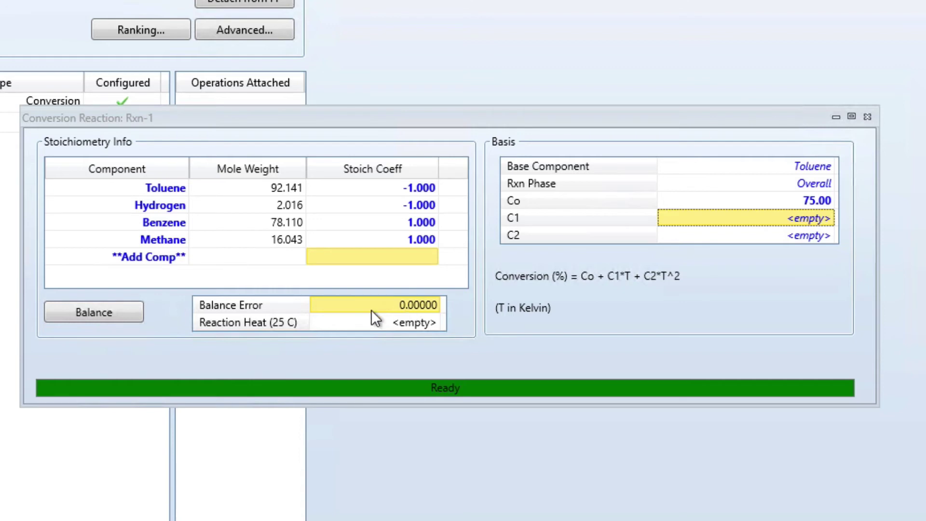
left_click(107, 321)
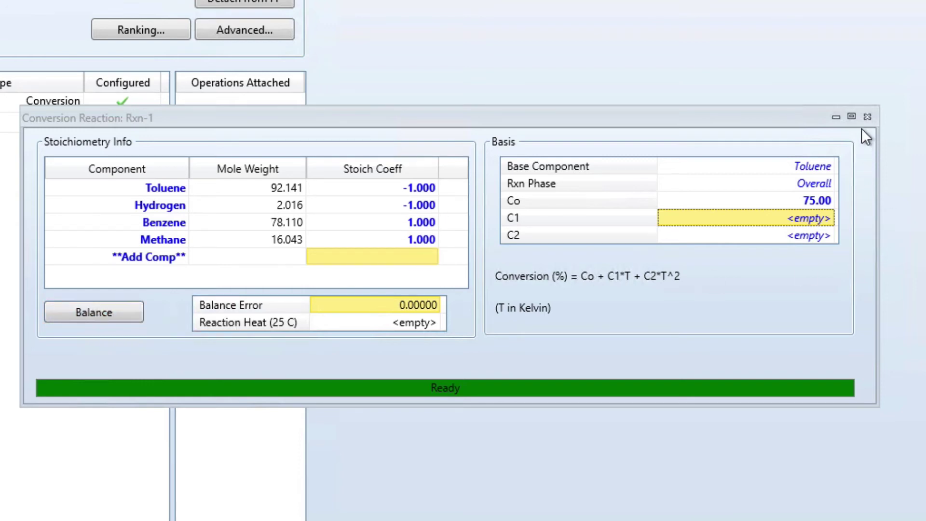
Close the Rxn-1 editor after rechecking it, then bring up Set-1's Add to FP dialog.
left_click(867, 117)
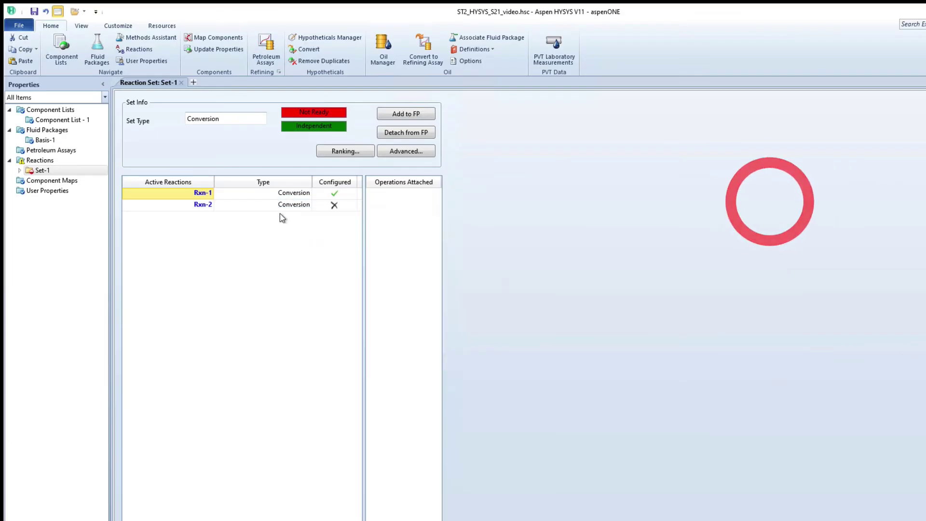
double_click(194, 193)
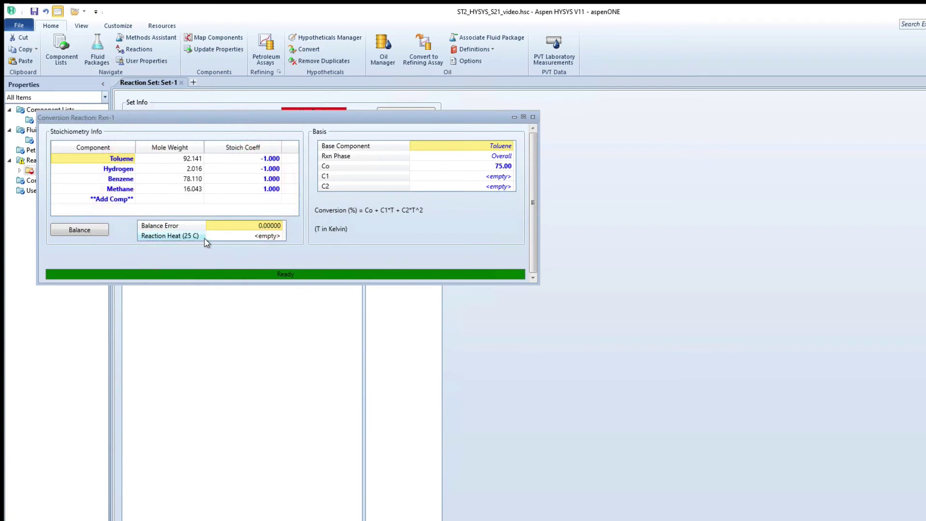
left_click(533, 118)
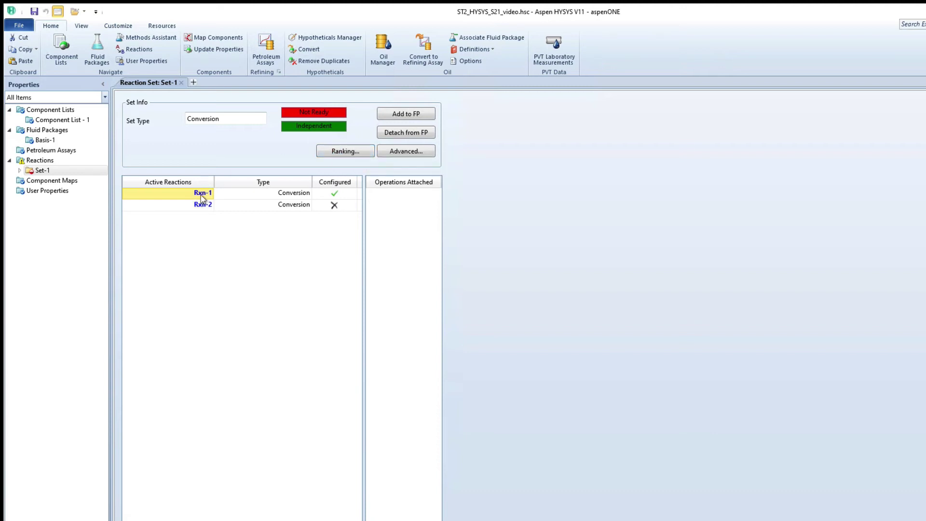
left_click(405, 117)
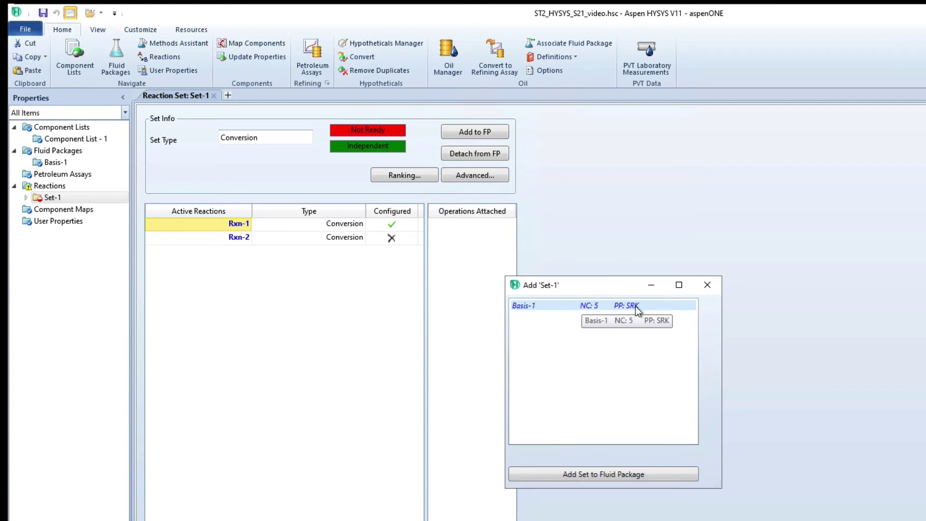
Attach Set-1 to fluid package Basis-1, then review Rxn-1's definition.
left_click(587, 307)
left_click(600, 473)
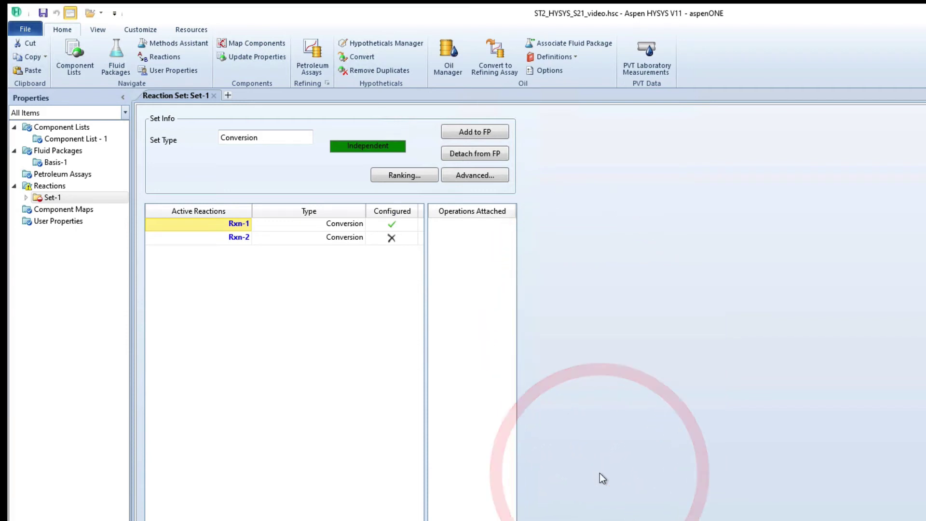
double_click(236, 224)
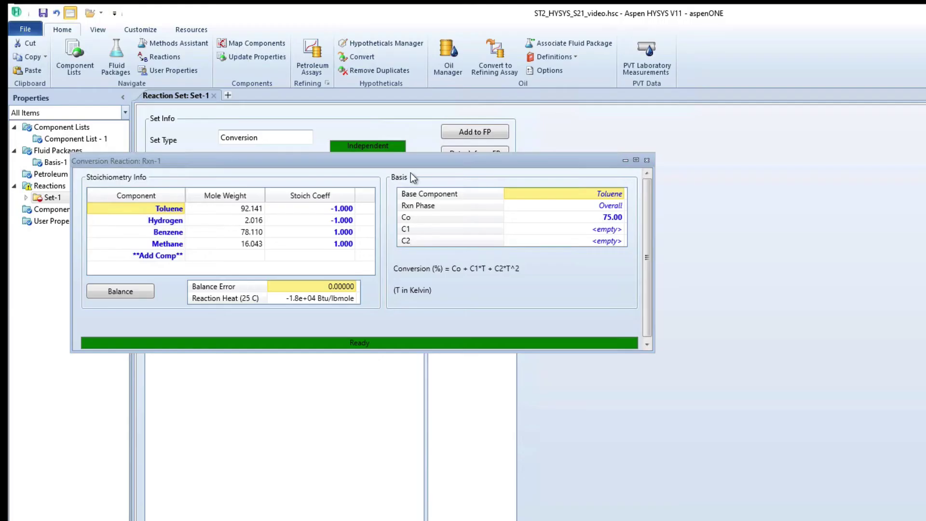
left_click(298, 138)
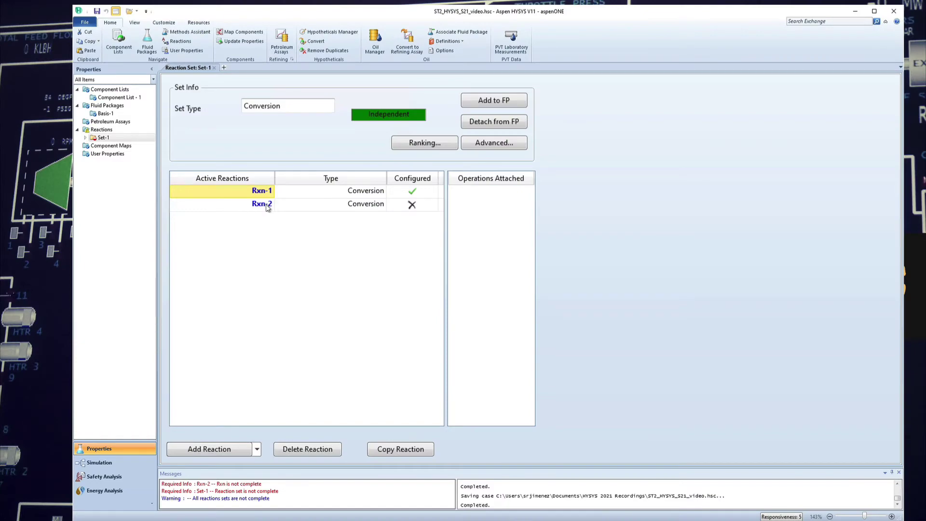
Add Benzene, BiPhenyl and Hydrogen as Rxn-2's components.
left_click(266, 204)
double_click(266, 204)
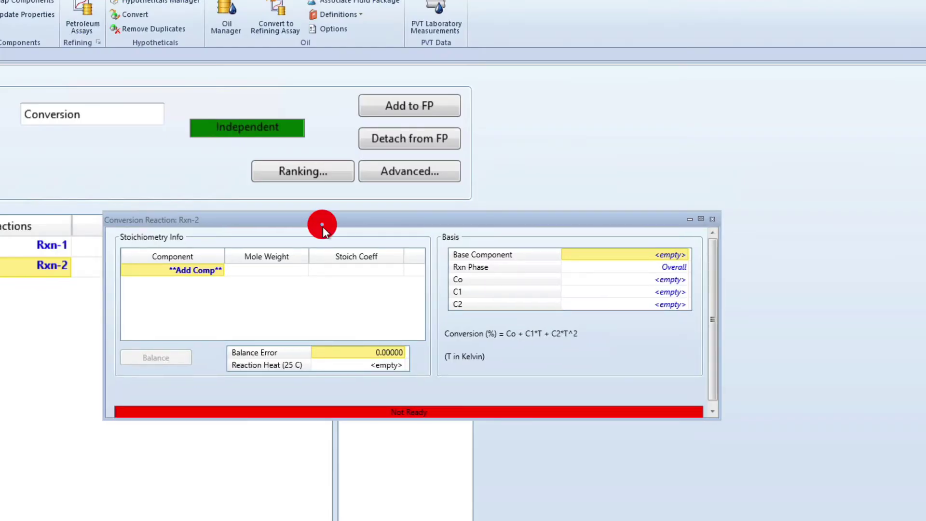
left_click(221, 268)
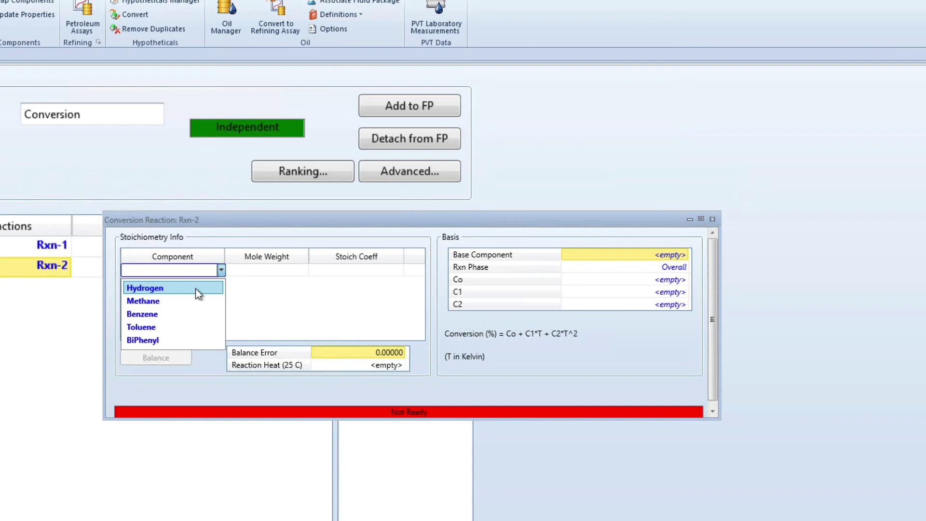
left_click(167, 314)
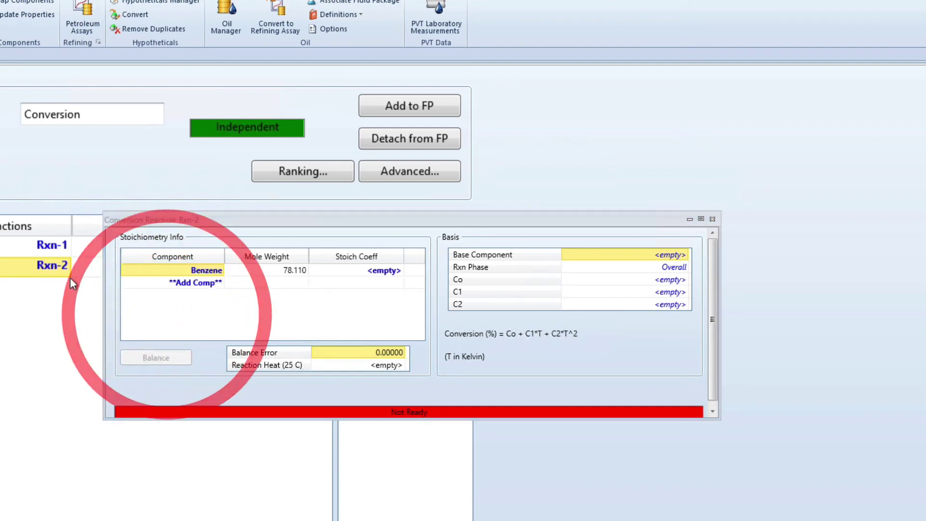
left_click(219, 282)
left_click(173, 339)
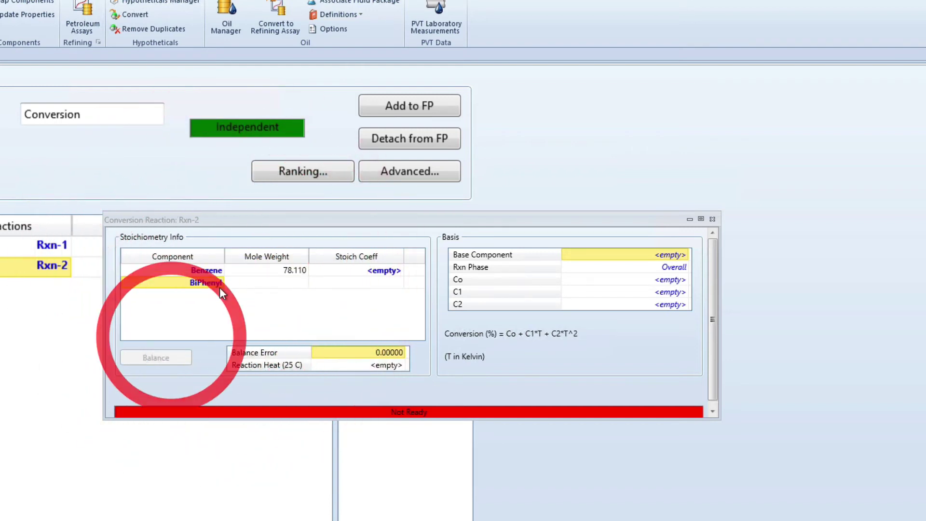
left_click(220, 298)
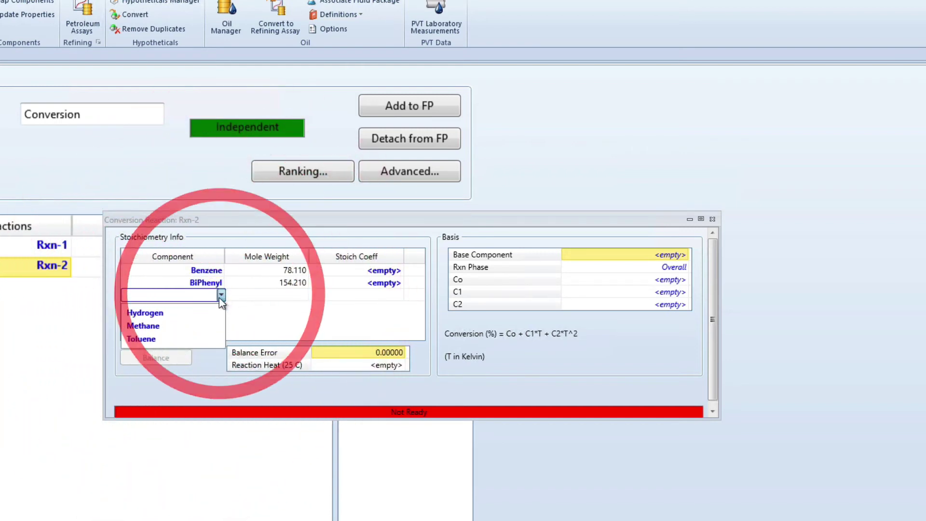
left_click(192, 316)
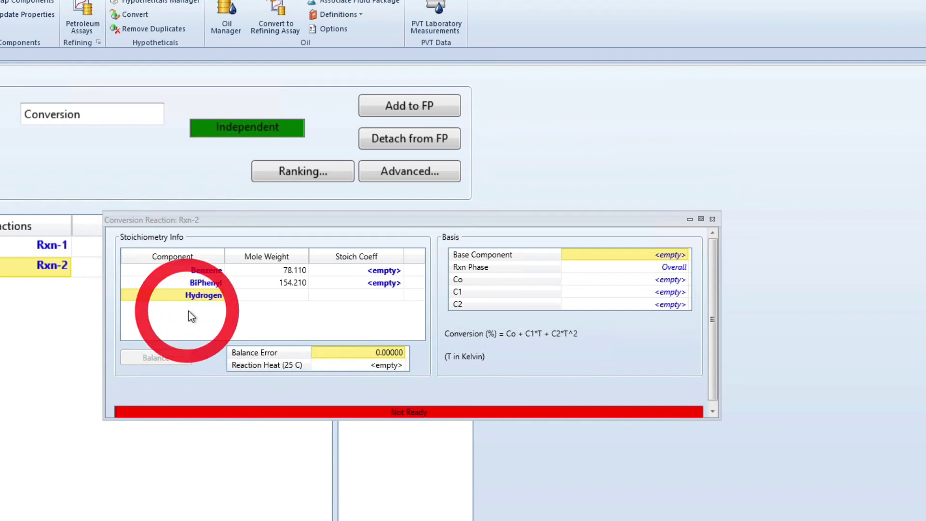
Enter Rxn-2 stoichiometric coefficients -2, 1, 1 for Benzene, BiPhenyl, Hydrogen.
left_click(371, 273)
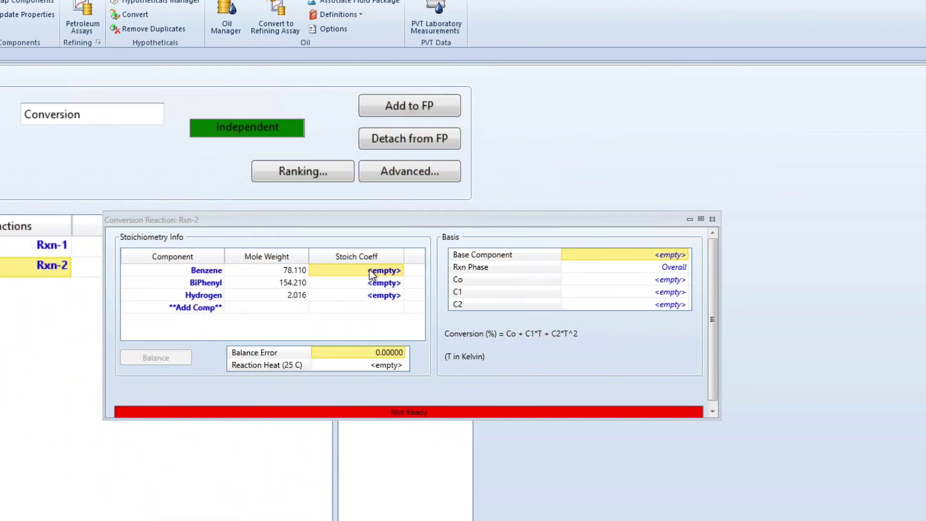
type("-2")
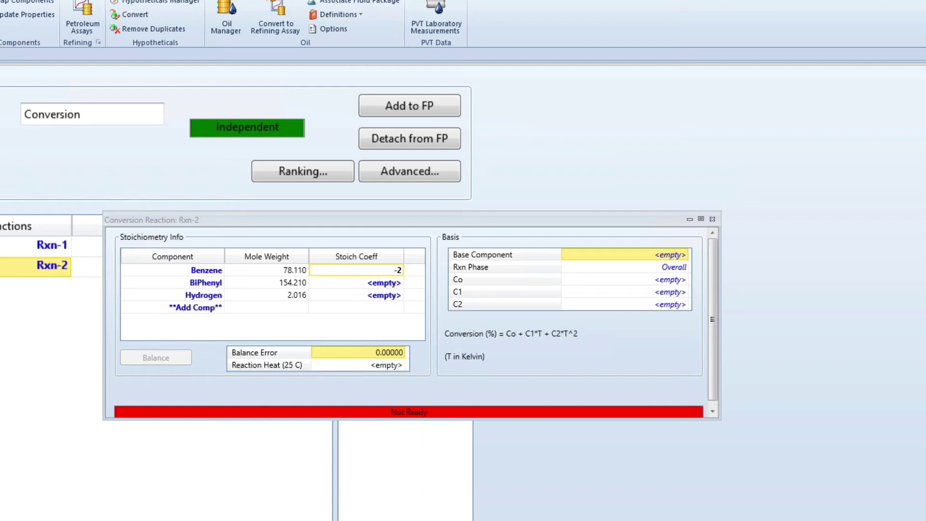
key("Return")
type("1")
key("Return")
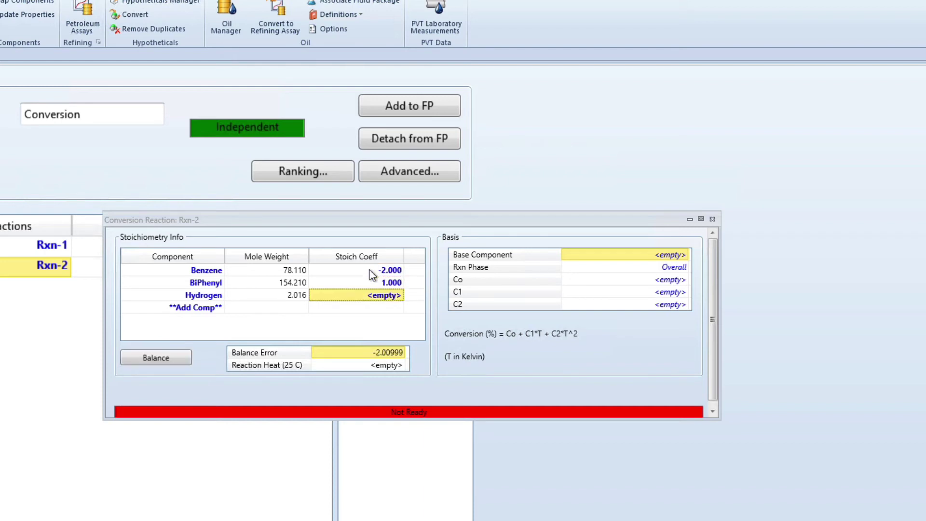
type("1")
key("Return")
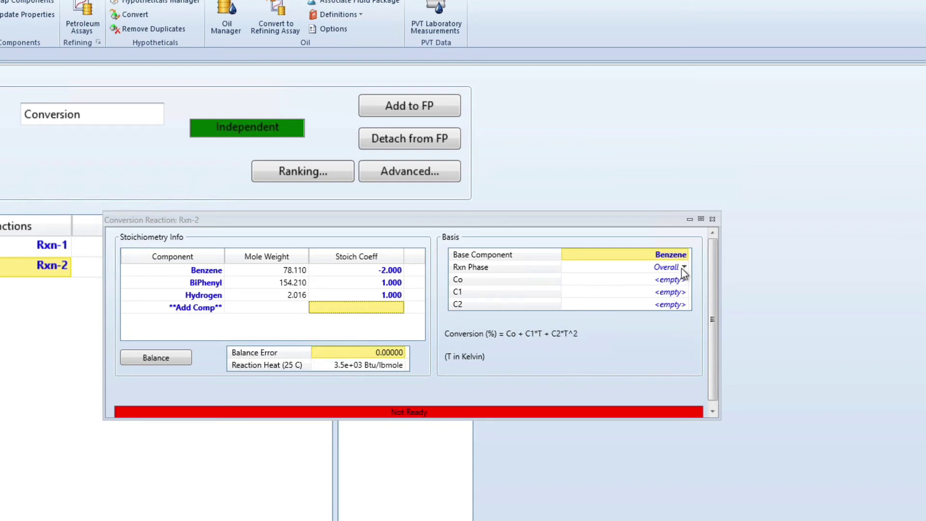
Enter 2 as Rxn-2's Co conversion constant in the Basis table so it reads Ready.
left_click(508, 275)
left_click(679, 281)
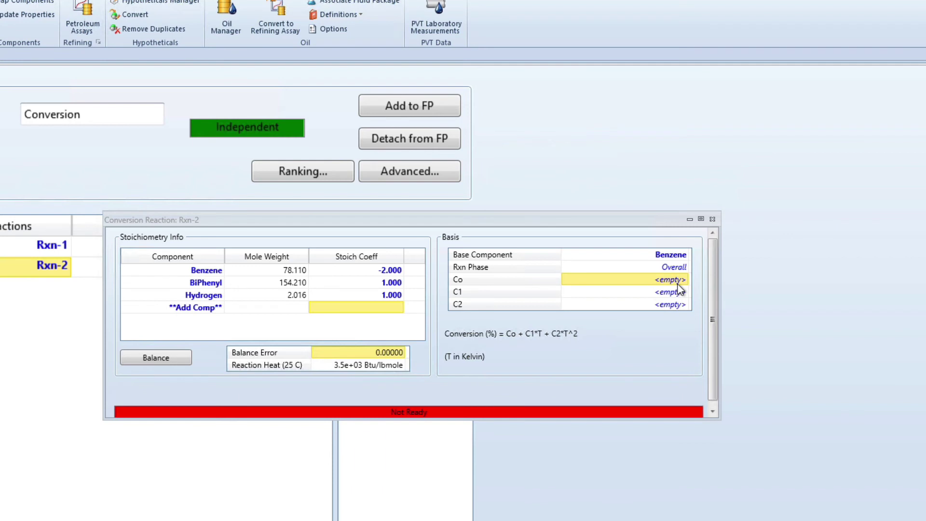
type("2")
key("Return")
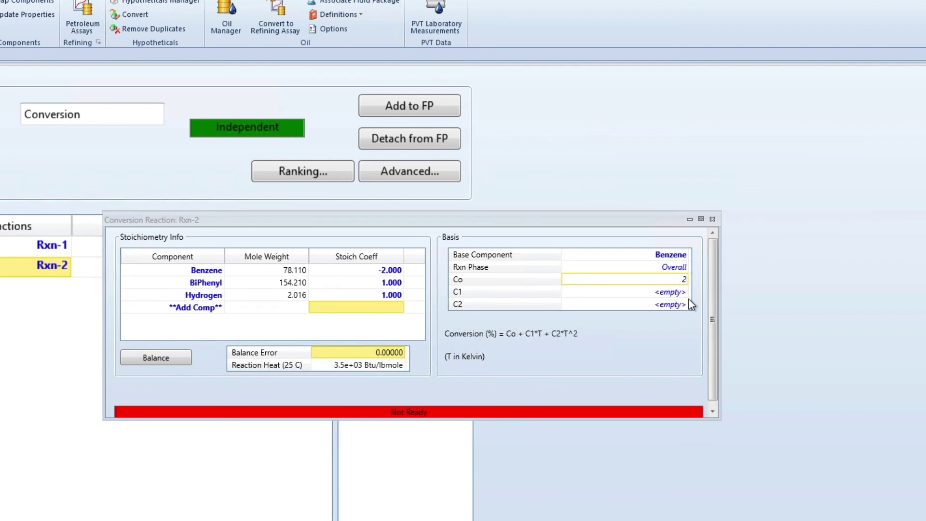
key("Return")
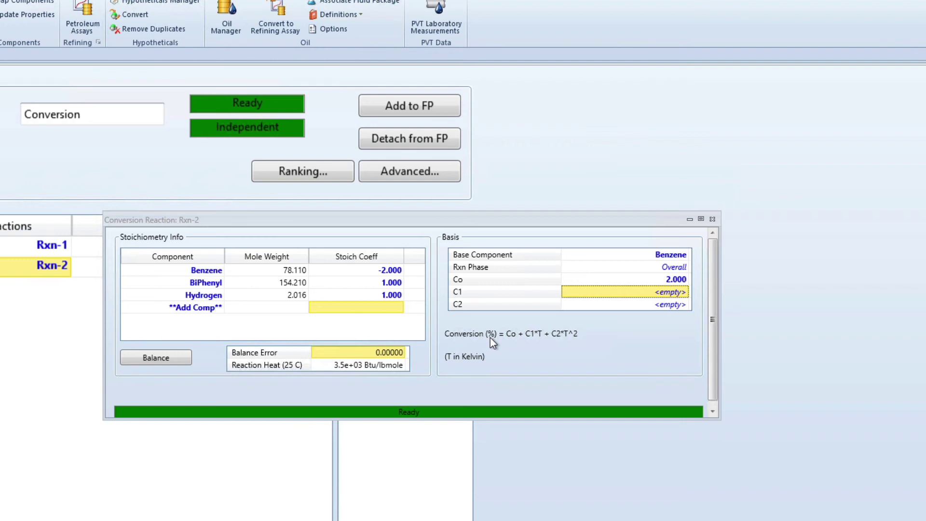
left_click(182, 271)
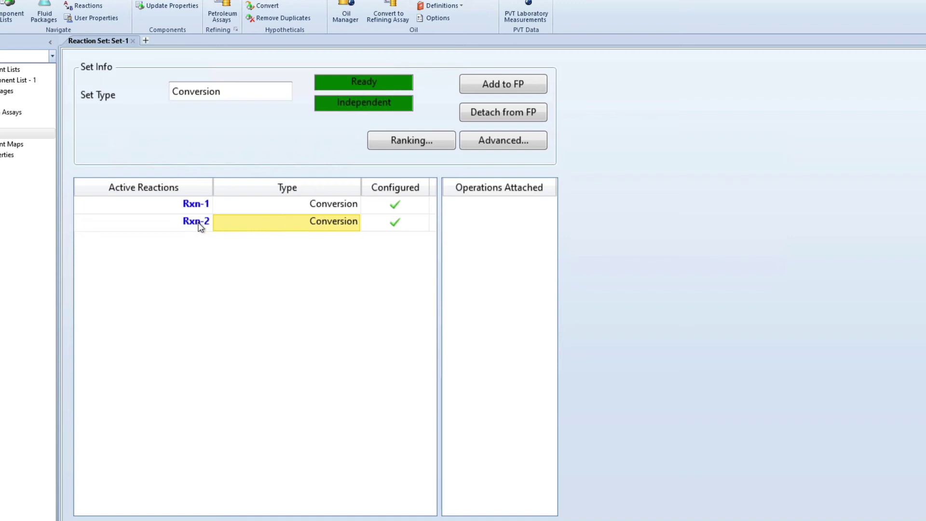
left_click(198, 223)
double_click(199, 223)
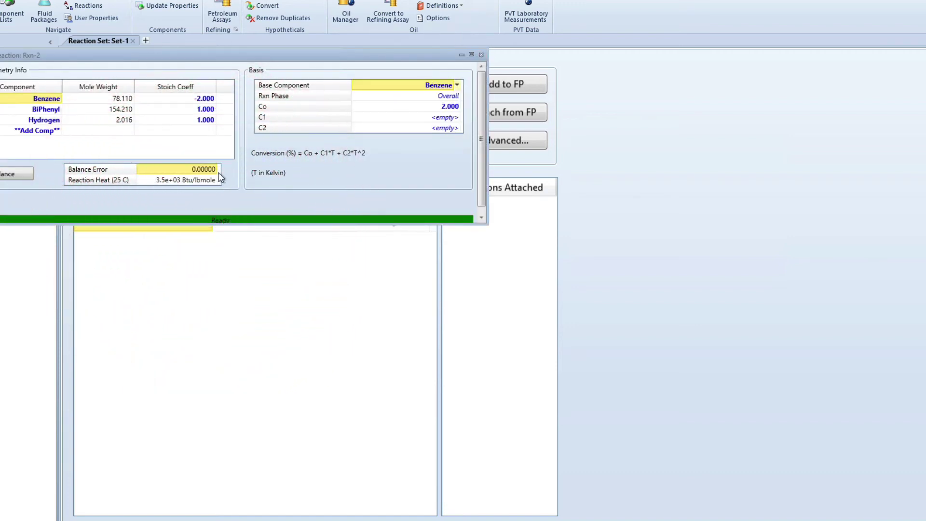
left_click_drag(281, 53, 436, 103)
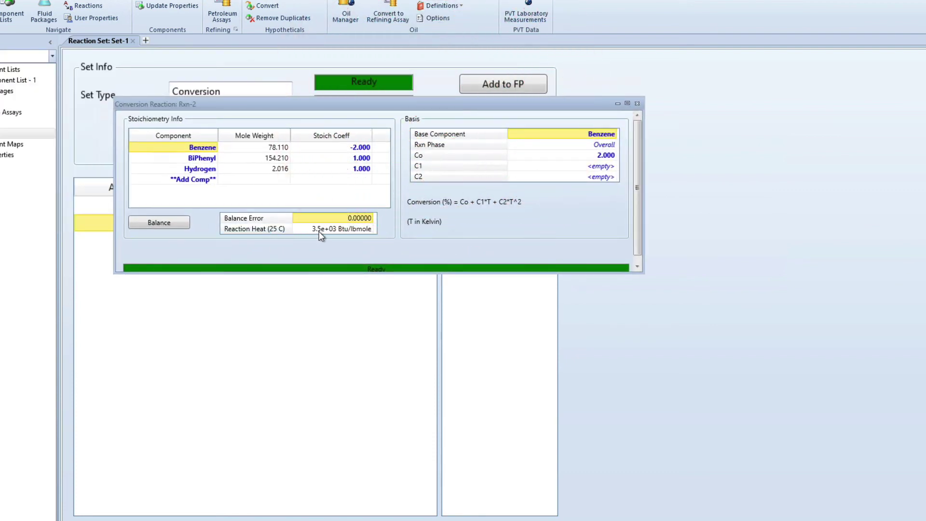
Close the Conversion Reaction: Rxn-2 window to return to the Ready Set-1.
mouse_move(289, 232)
left_click(637, 104)
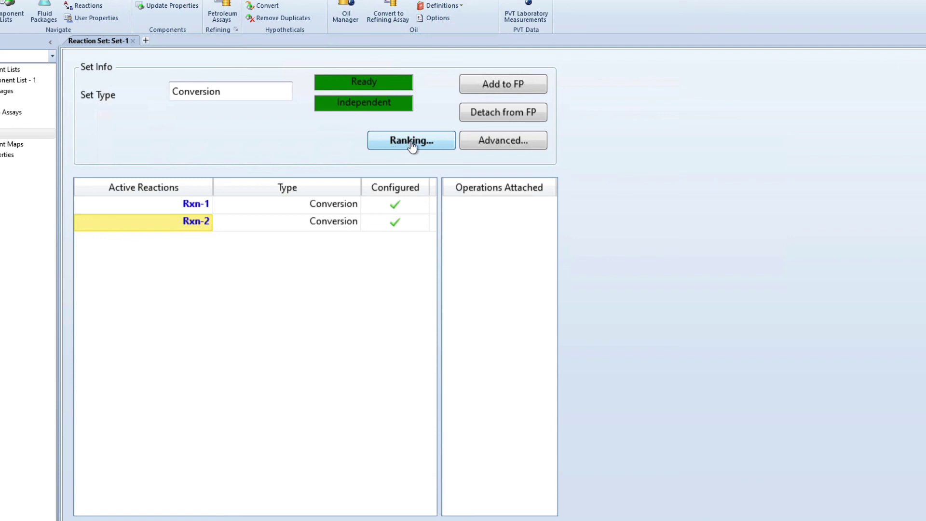
In Set-1's Reaction Ranks, give Rxn-2 a user-specified rank of 1, after Rxn-1 at 0.
left_click(411, 142)
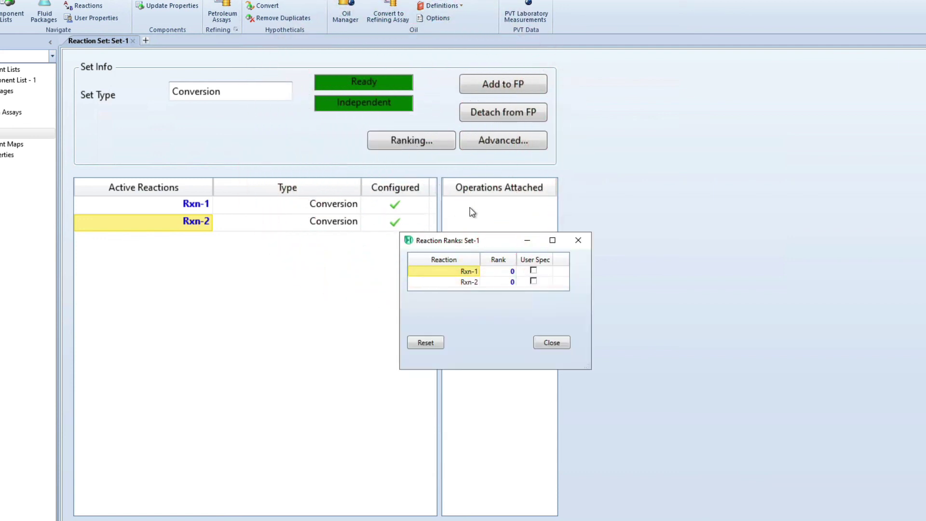
left_click_drag(501, 240, 512, 246)
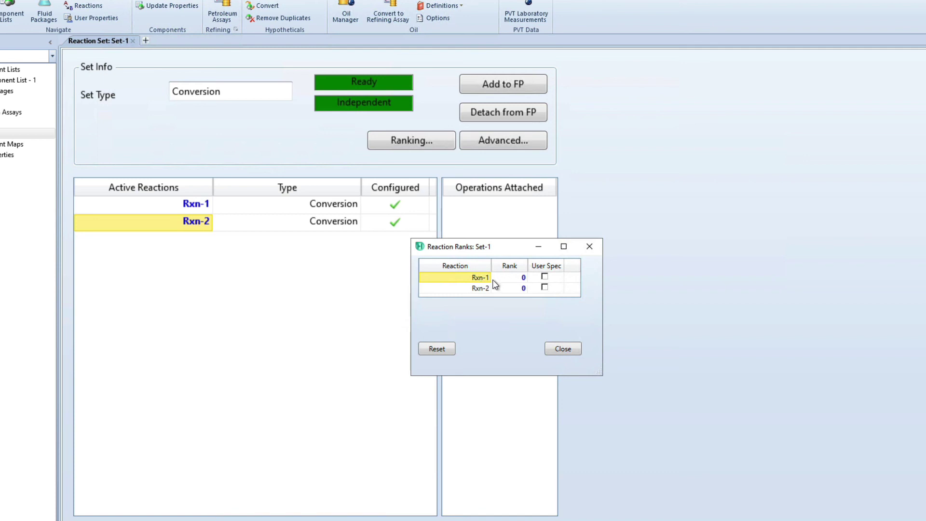
left_click(521, 289)
type("1")
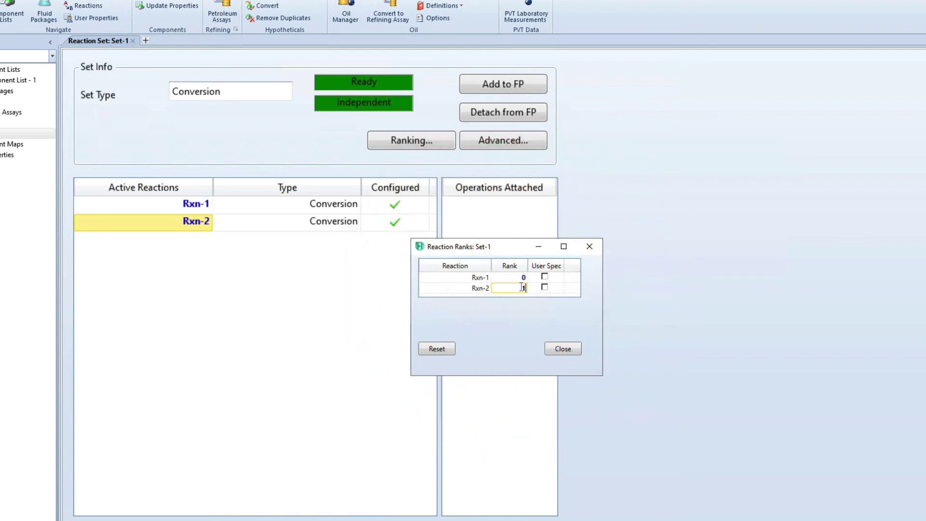
key("Return")
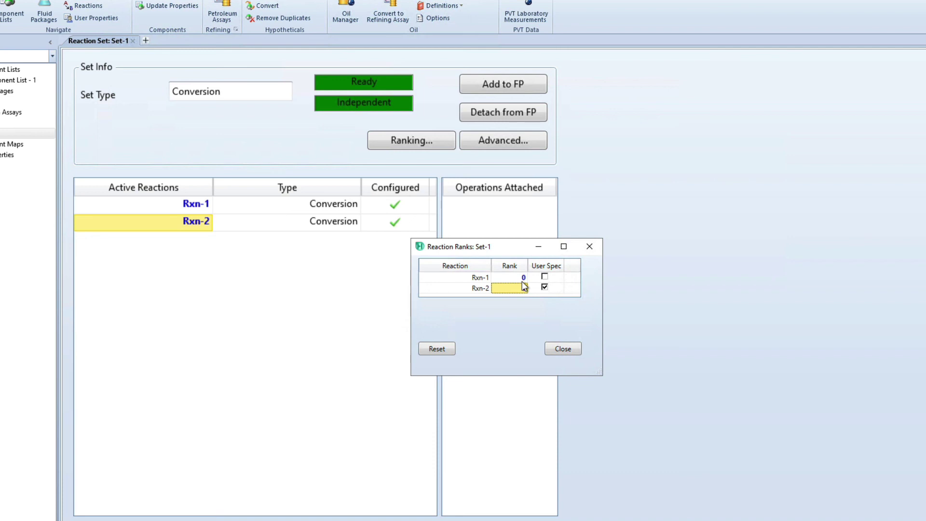
type("1")
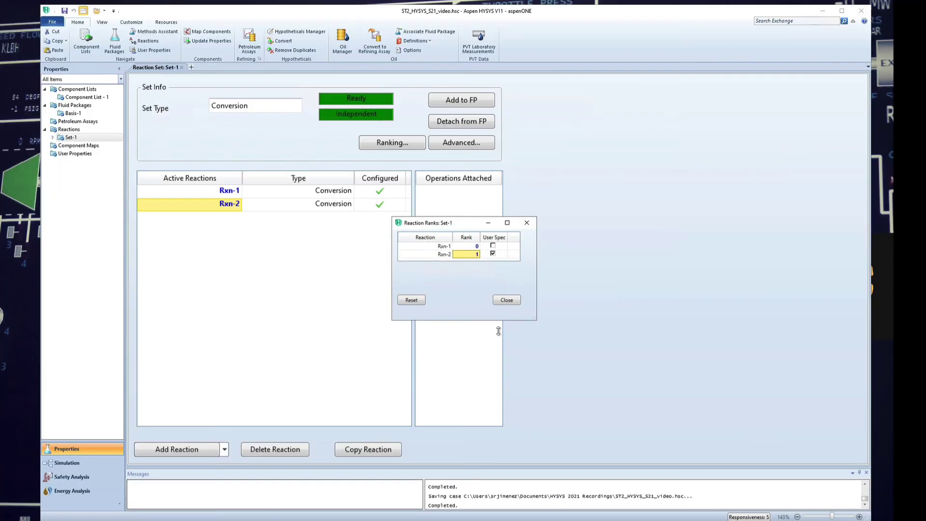
Close the Reaction Ranks window and save the HYSYS case.
left_click(509, 301)
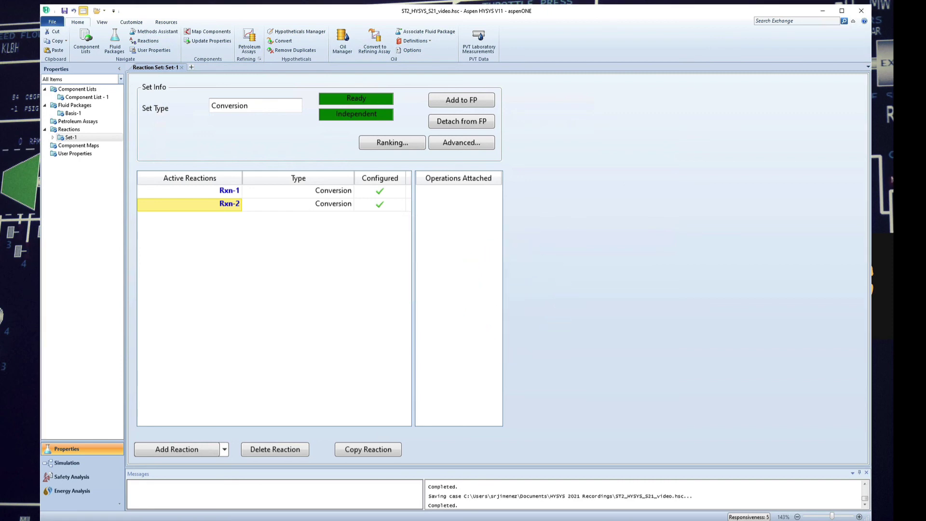
left_click(64, 11)
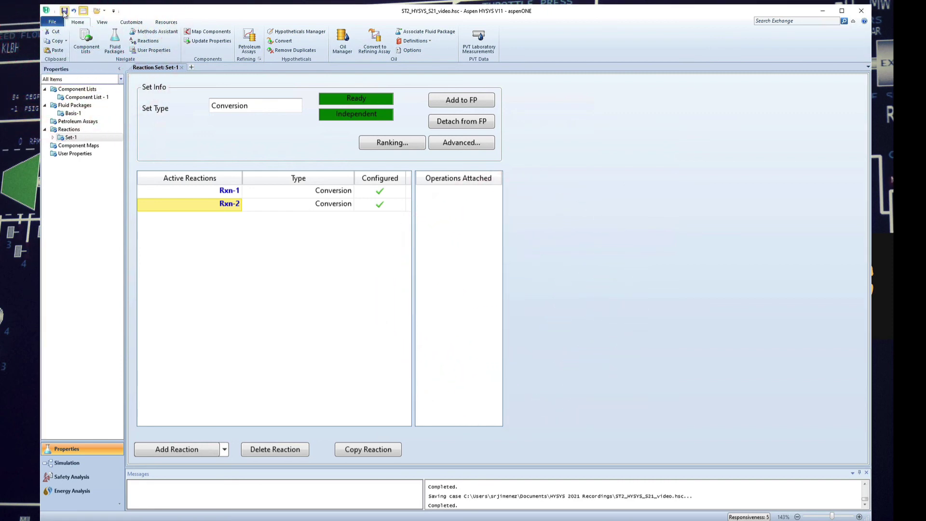